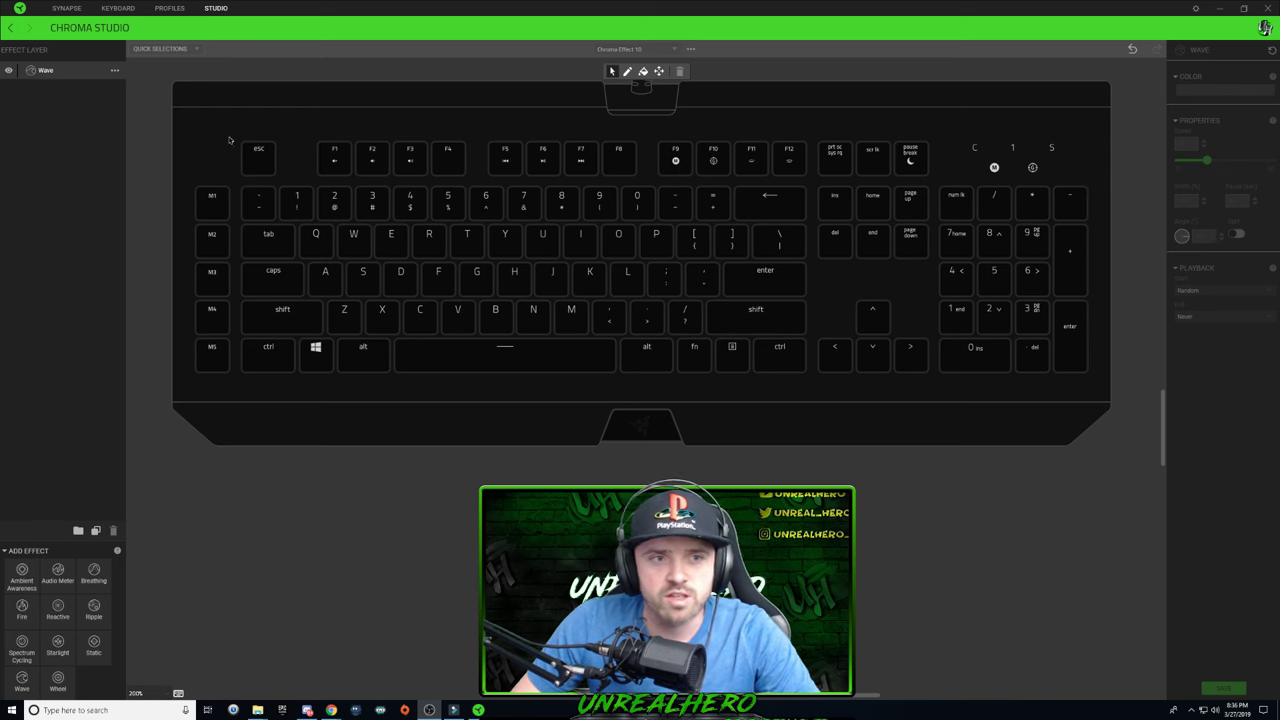
# - Select every key and the logo except the spacebar for the Wave layer
pyautogui.moveTo(175, 112); pyautogui.dragTo(245, 157)
pyautogui.moveTo(306, 200)
pyautogui.mouseDown()
pyautogui.moveTo(830, 385)
pyautogui.moveTo(1080, 455)
pyautogui.mouseUp()
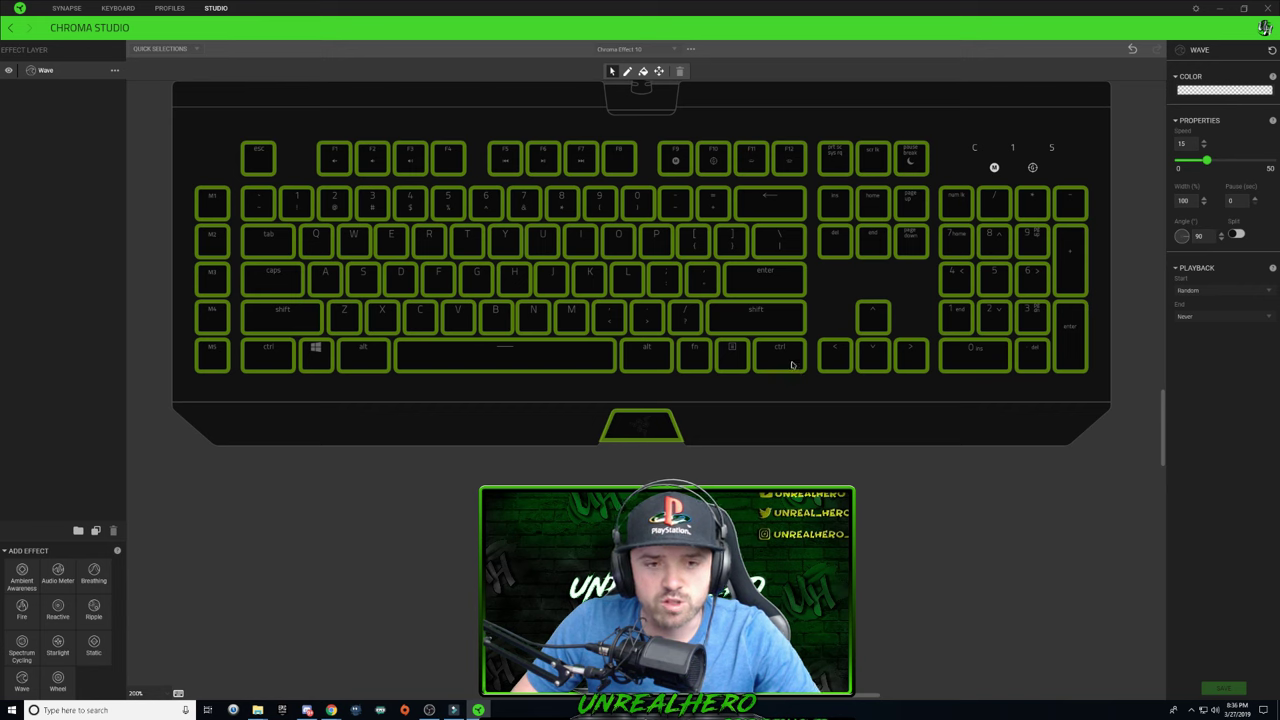
pyautogui.keyDown('ctrl'); pyautogui.click(530, 360); pyautogui.keyUp('ctrl')
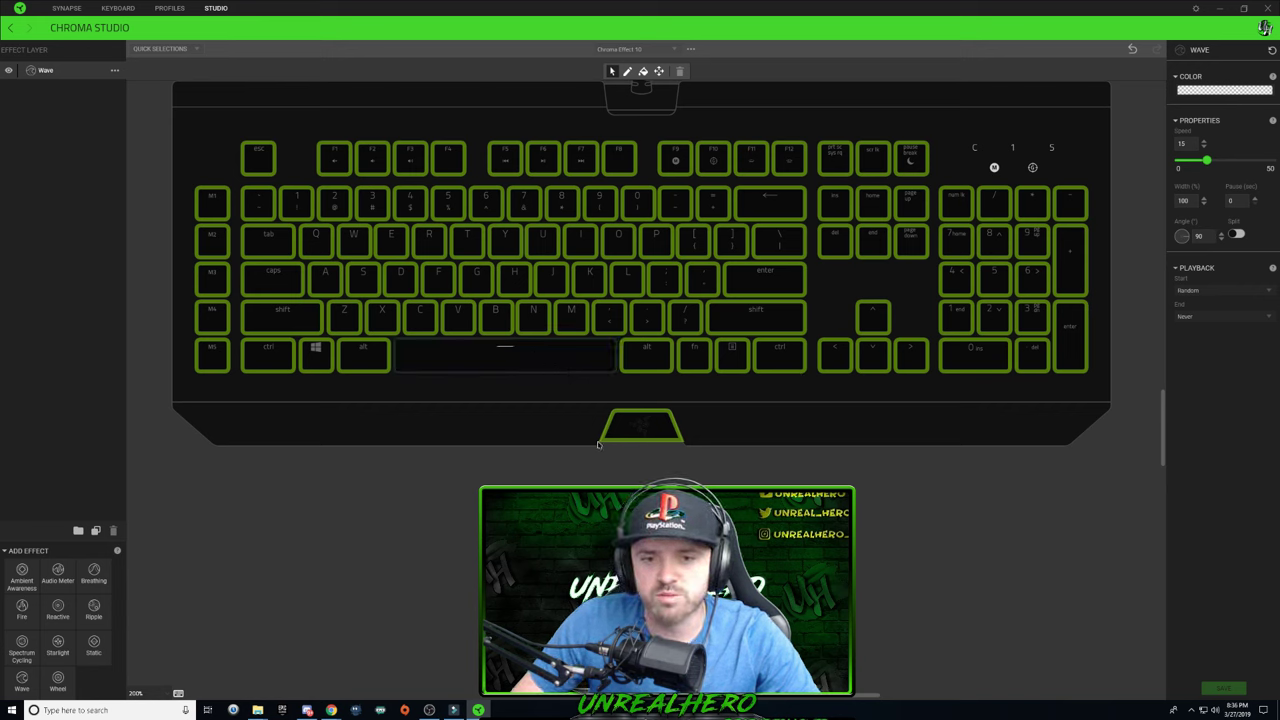
# - Apply the black-yellow-green preset pattern, remove its leading black stop and shift the remaining colour stops toward the gradient's start
pyautogui.click(1211, 91)
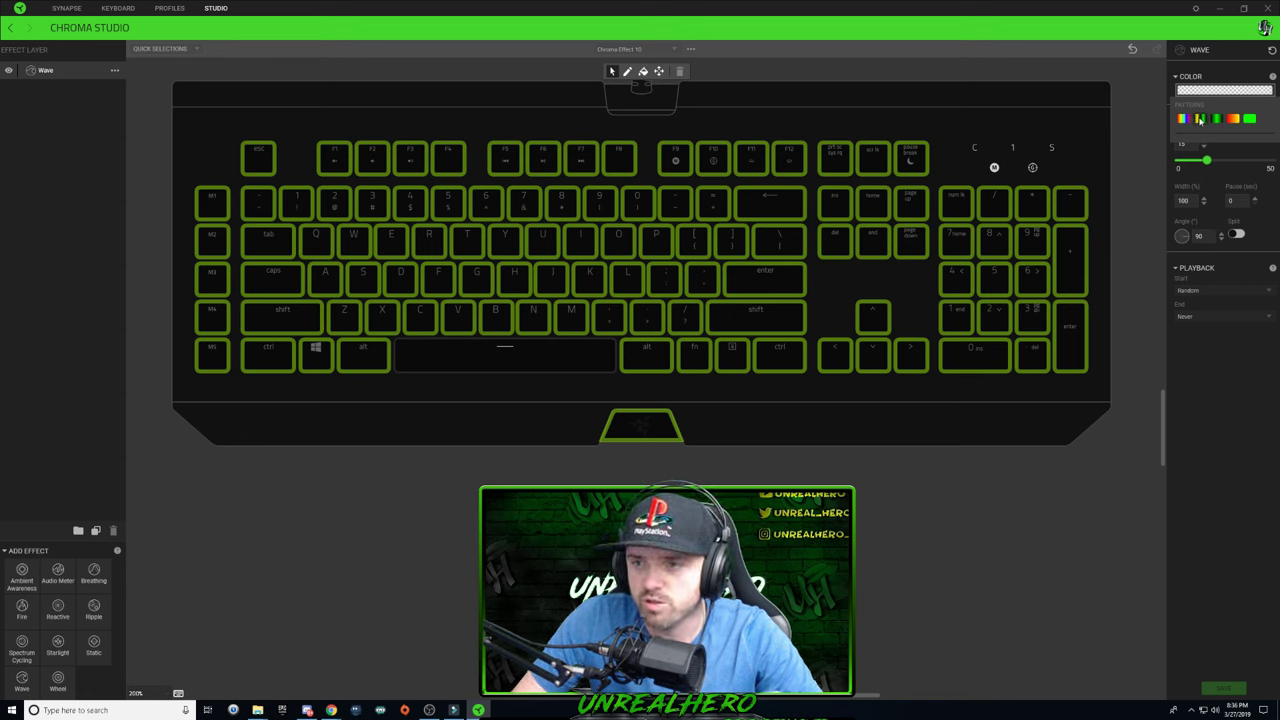
pyautogui.click(1204, 118)
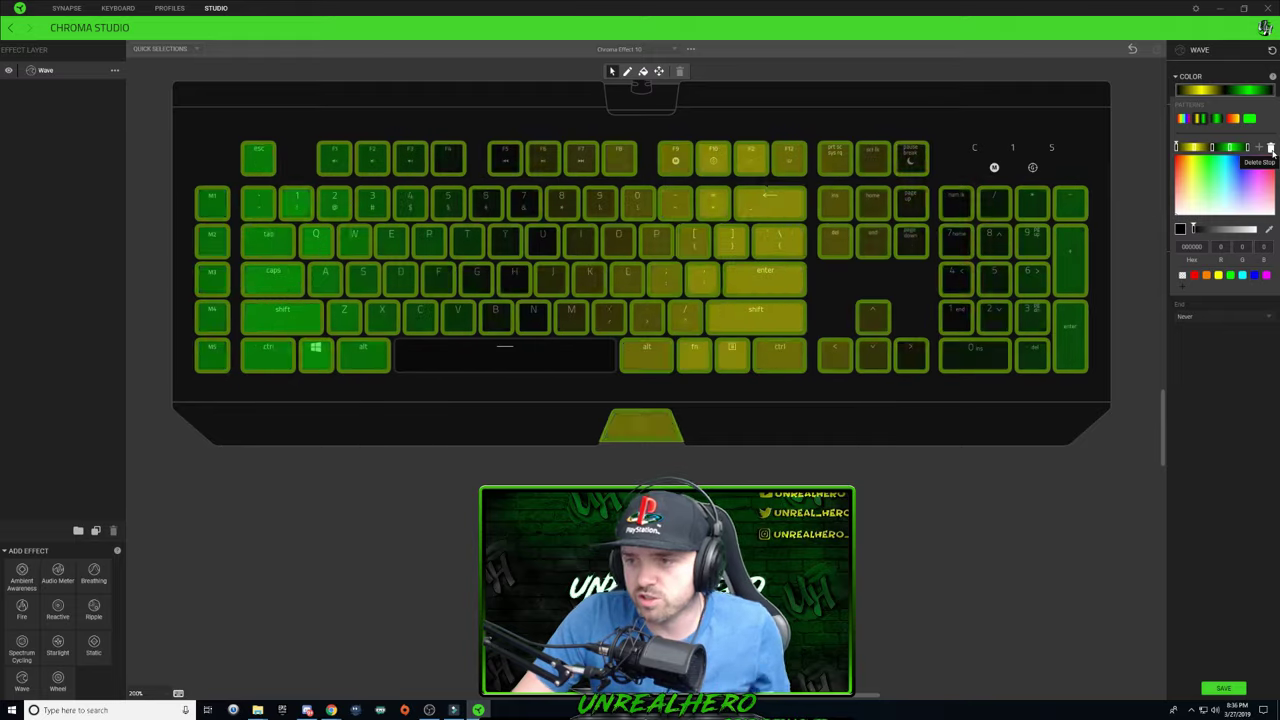
pyautogui.click(1188, 148)
pyautogui.click(1205, 148)
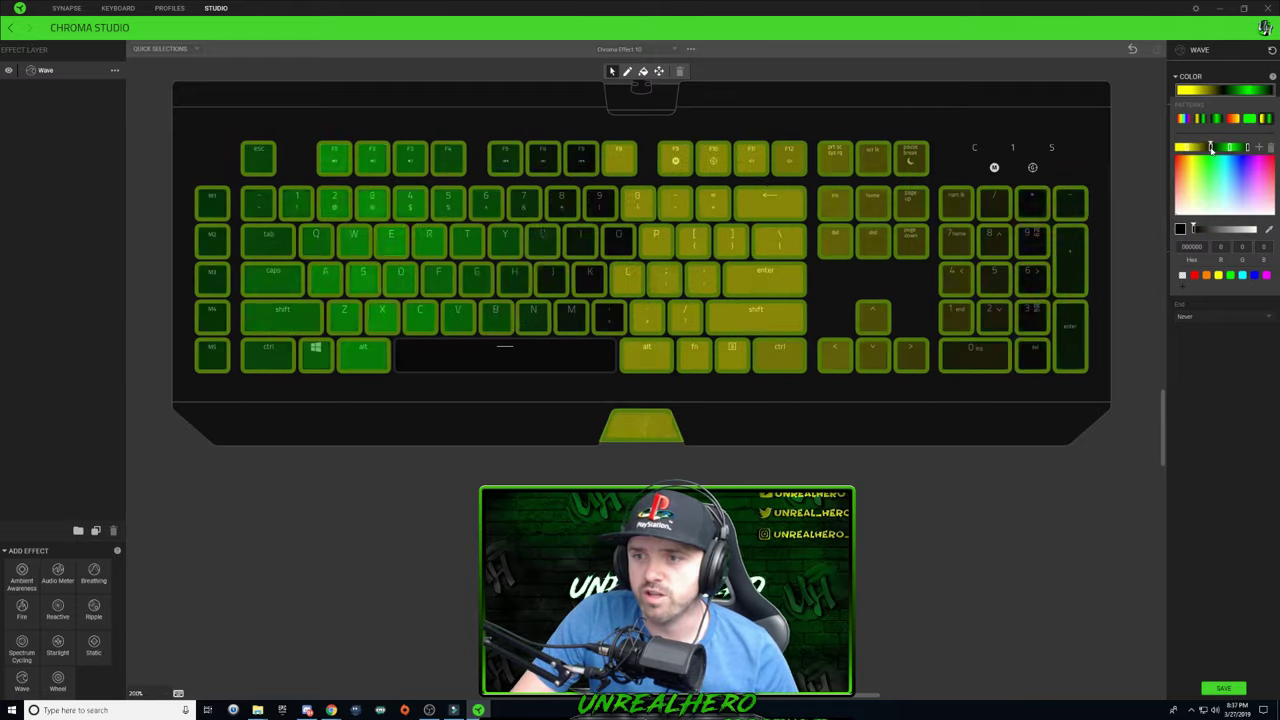
pyautogui.click(1231, 148)
pyautogui.moveTo(1231, 148); pyautogui.dragTo(1236, 150)
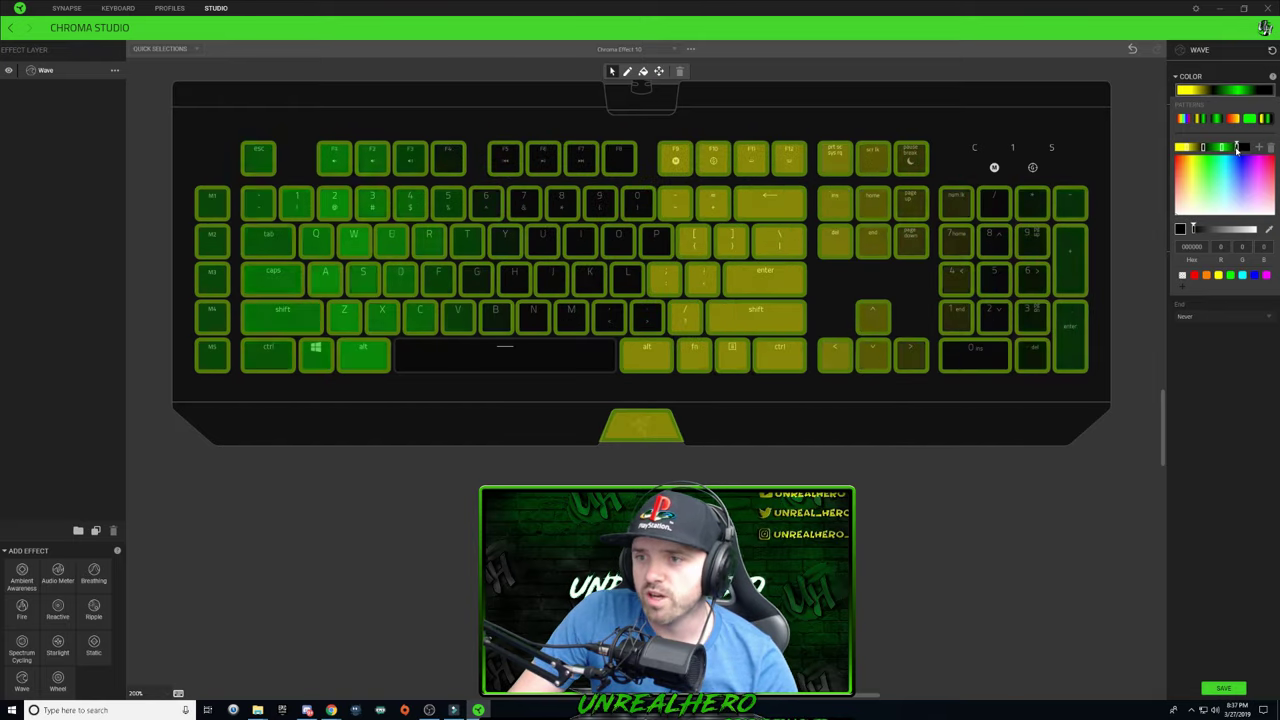
# - Recolour the gradient's last stop blue (0000FF) and its green stop white (FFFFFF)
pyautogui.click(1254, 275)
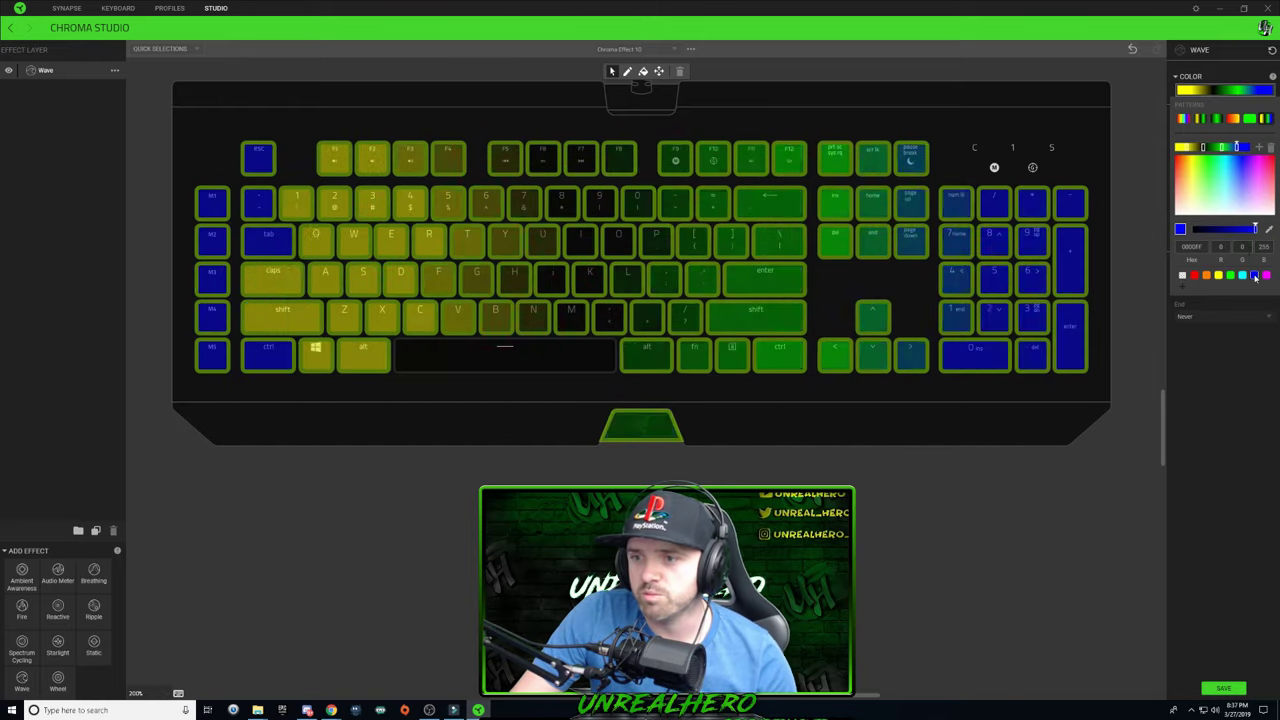
pyautogui.click(1222, 148)
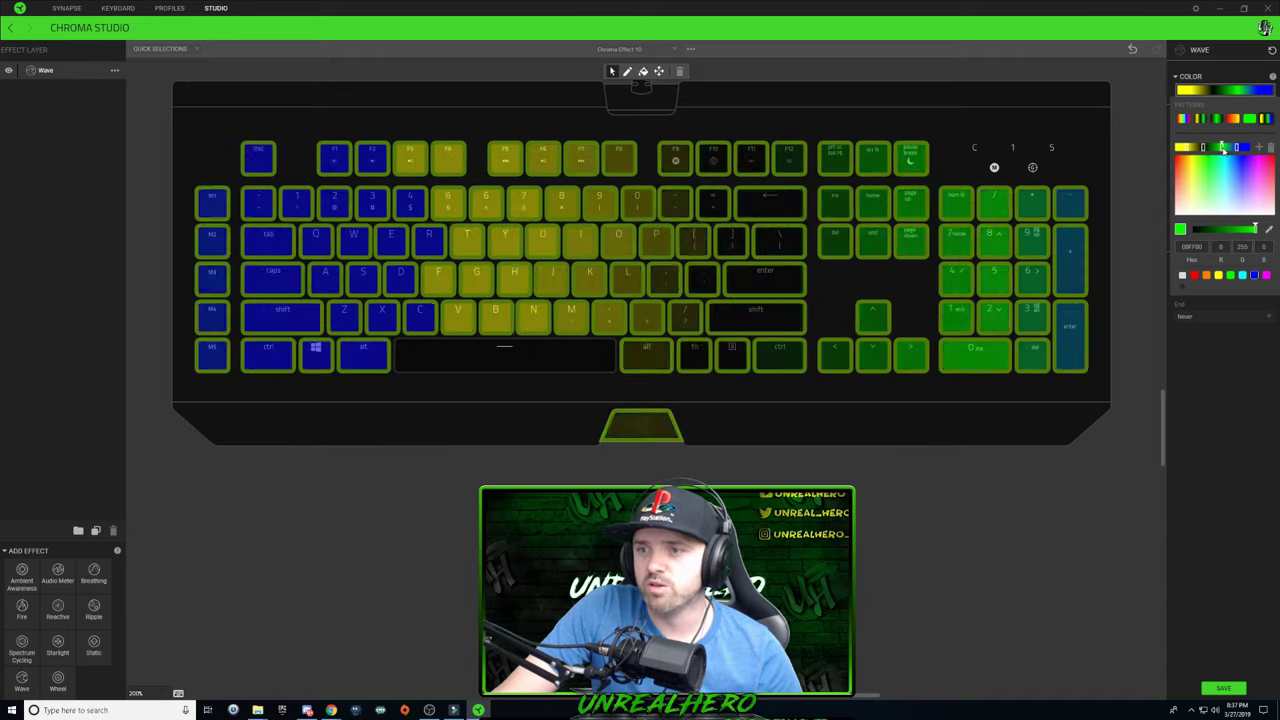
pyautogui.moveTo(1232, 191)
pyautogui.mouseDown()
pyautogui.moveTo(1216, 184)
pyautogui.moveTo(1232, 198)
pyautogui.moveTo(1222, 213)
pyautogui.mouseUp()
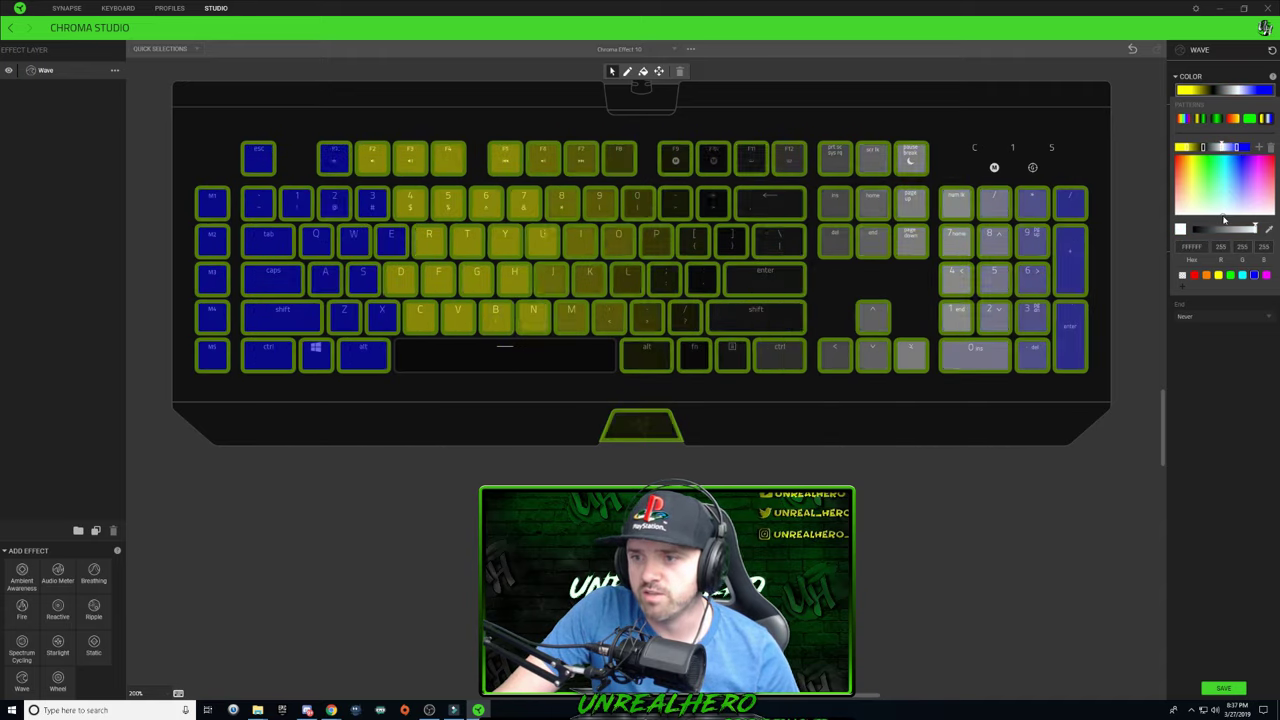
# - Recolour the gradient's middle black stop yellow (FFFF00) and its first stop black (000000), then close the colour editor
pyautogui.click(1204, 148)
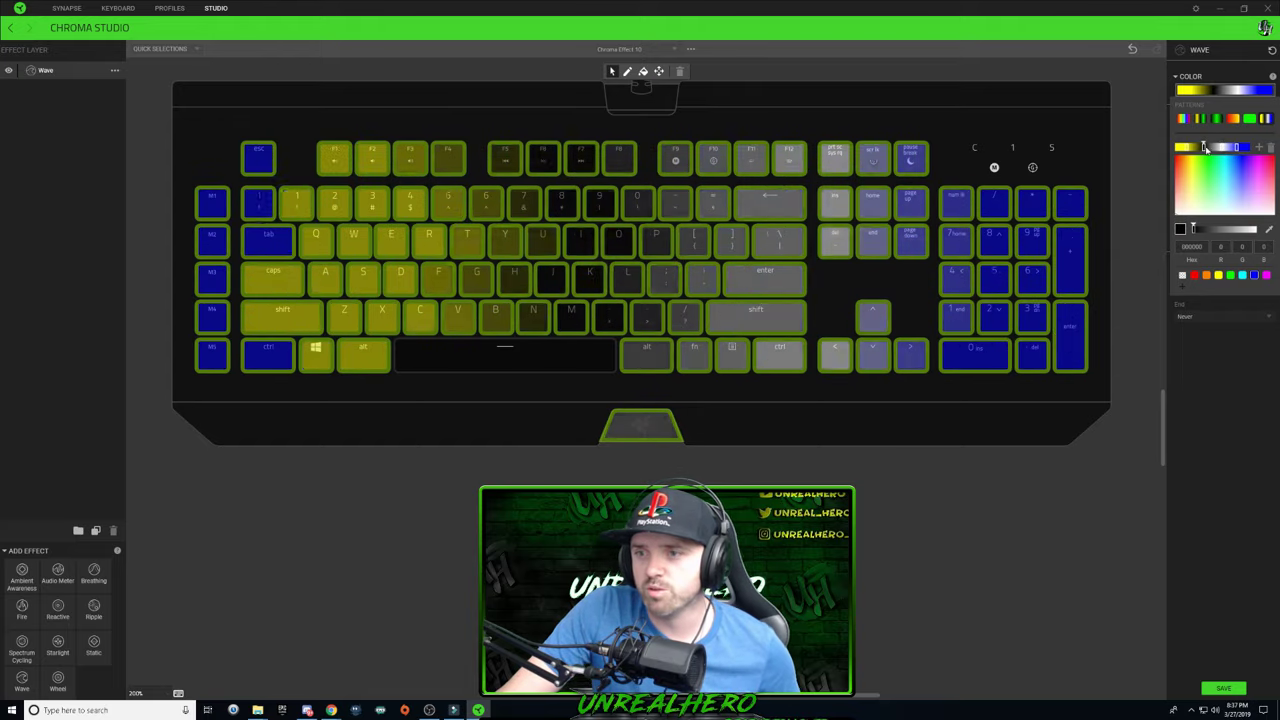
pyautogui.click(1218, 278)
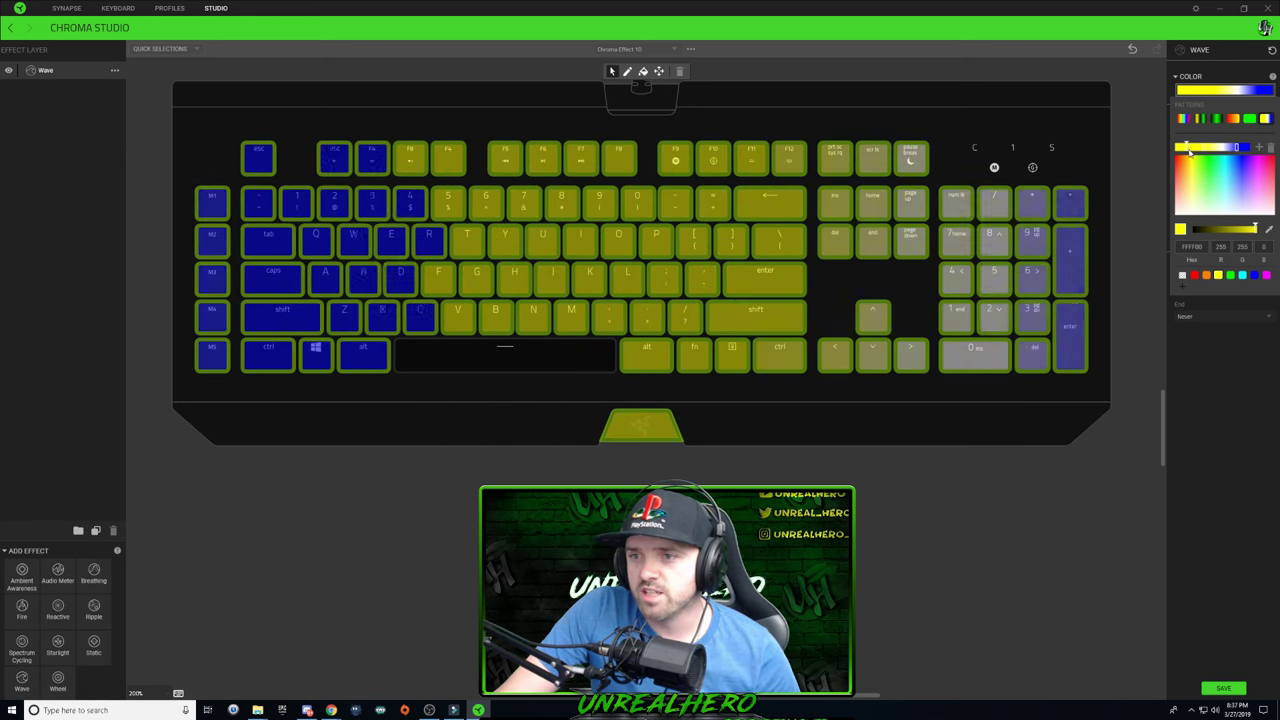
pyautogui.moveTo(1254, 229); pyautogui.dragTo(1180, 230)
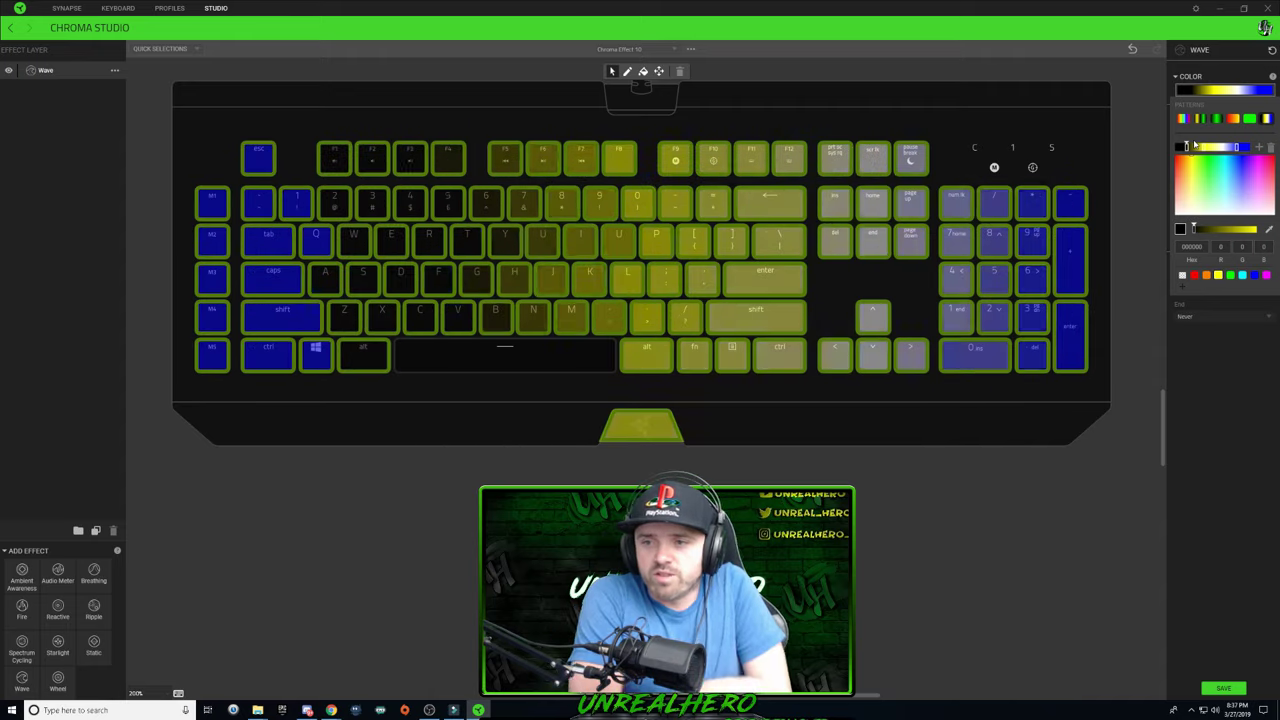
pyautogui.click(1206, 226)
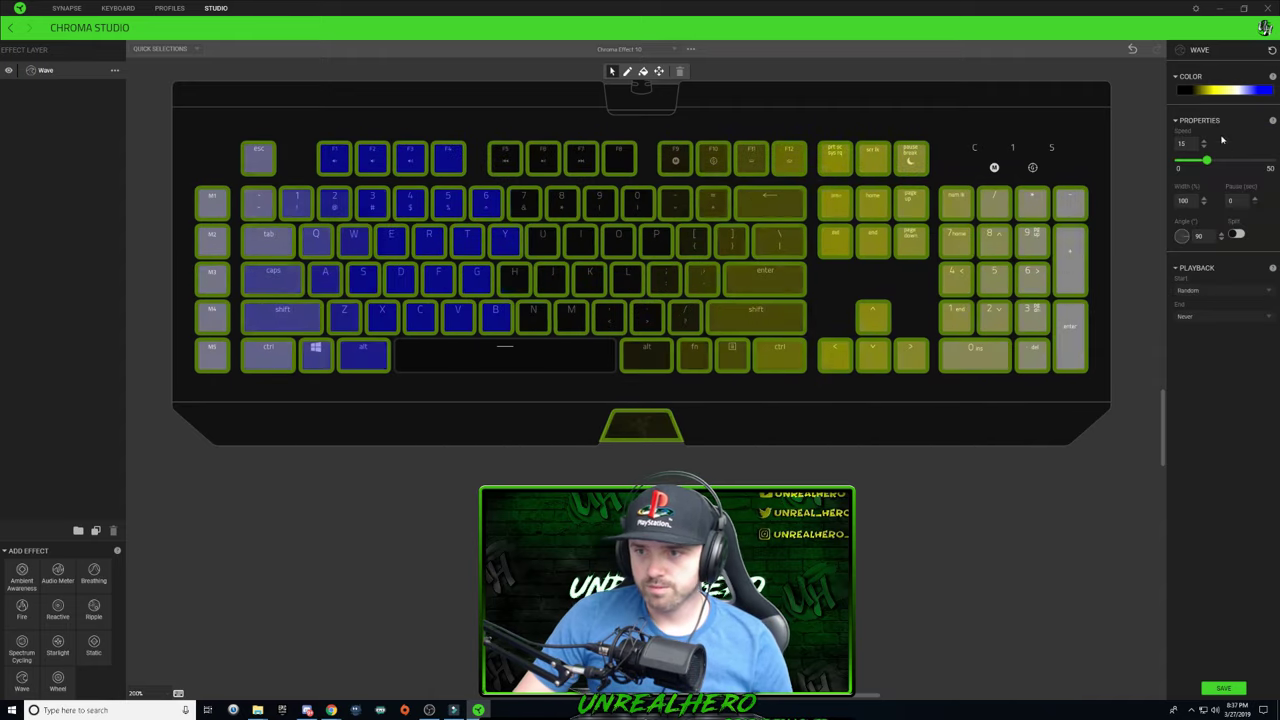
# - Set the wave's speed to 24, width to 200% and angle to 270°, and save the effect
pyautogui.press('Up')
pyautogui.press('Up')
pyautogui.press('Up')
pyautogui.press('Up')
pyautogui.press('Up')
pyautogui.press('Up')
pyautogui.press('Up')
pyautogui.press('Up')
pyautogui.press('Up')
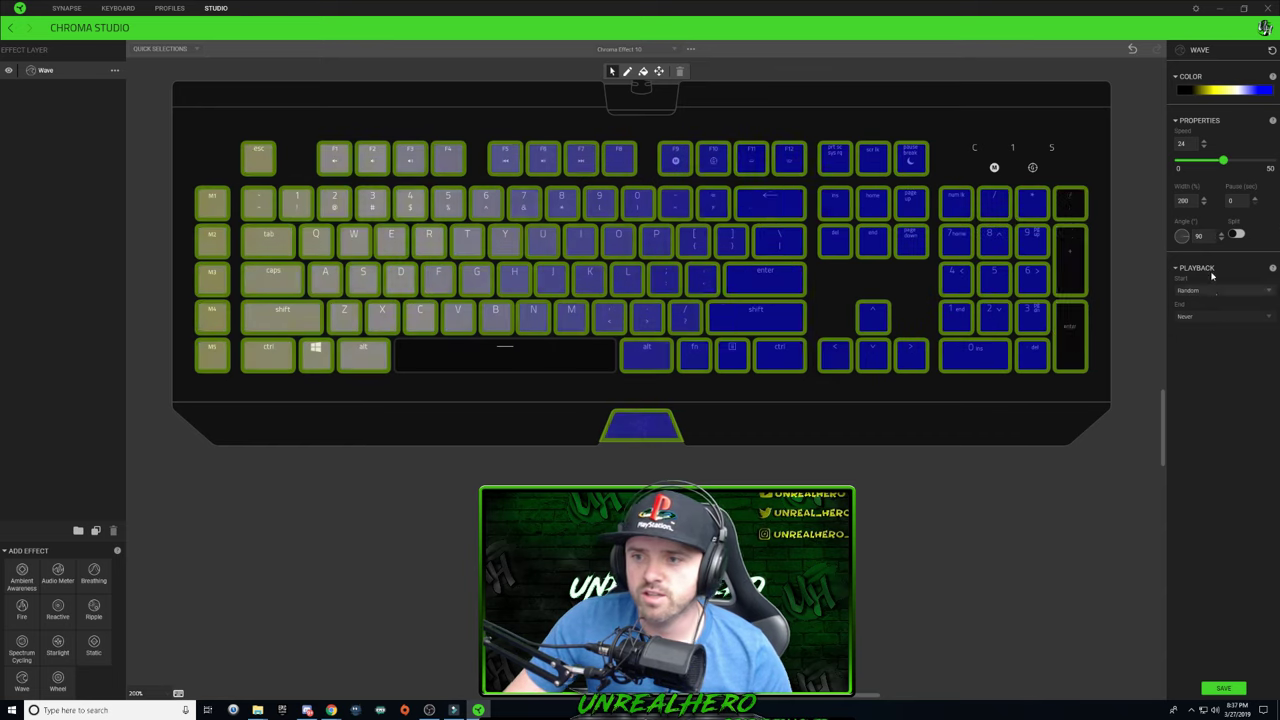
pyautogui.moveTo(1186, 240); pyautogui.dragTo(1187, 252)
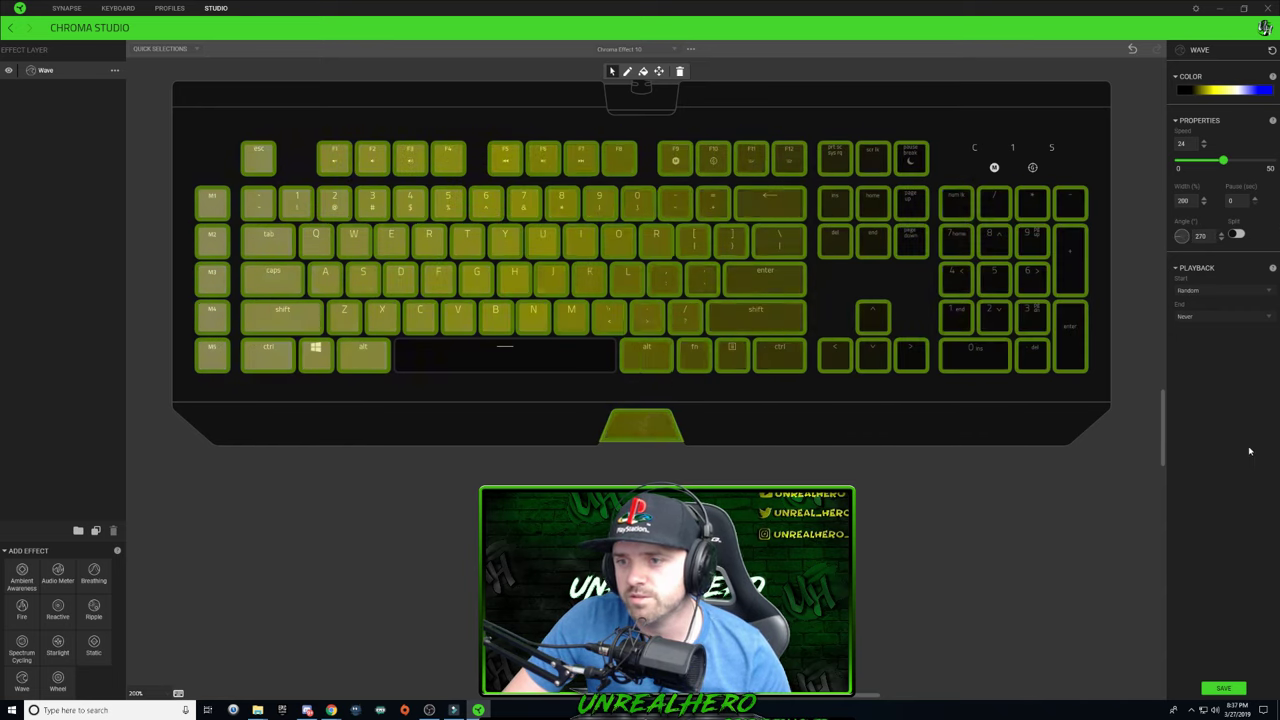
pyautogui.click(1226, 687)
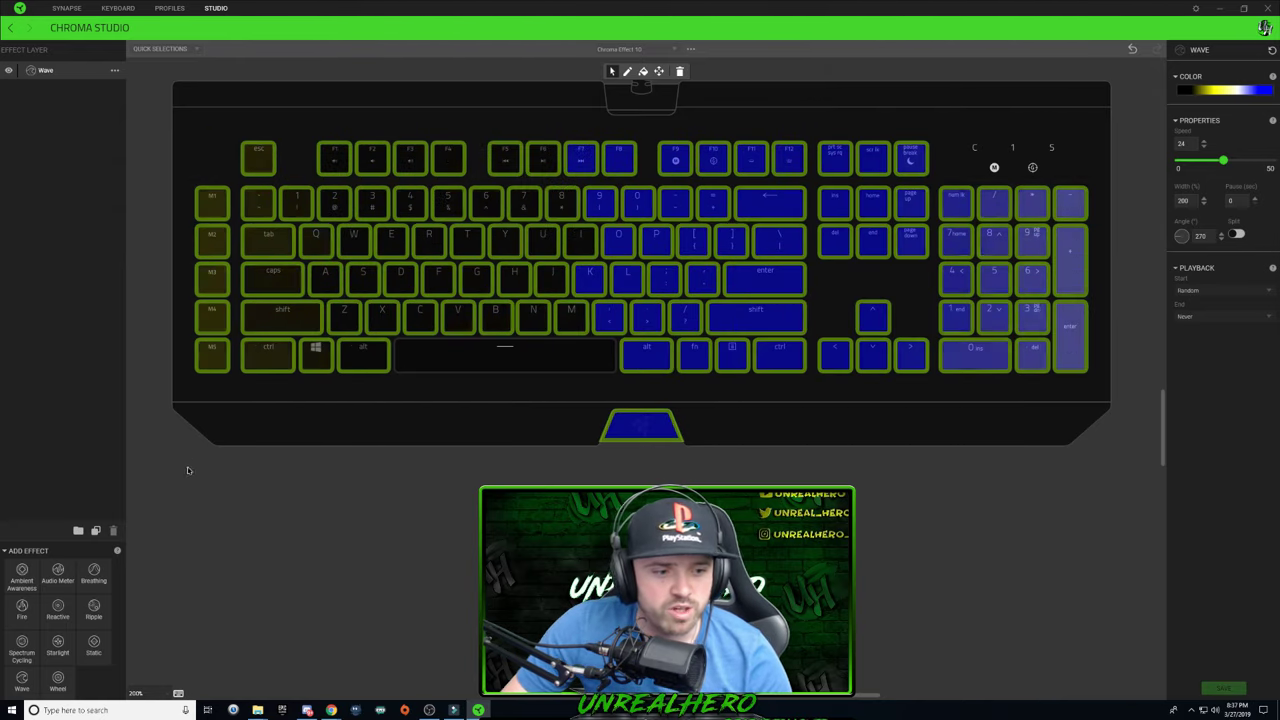
# - Add a second Wave effect layer and rename the original layer "Wave 1"
pyautogui.click(22, 685)
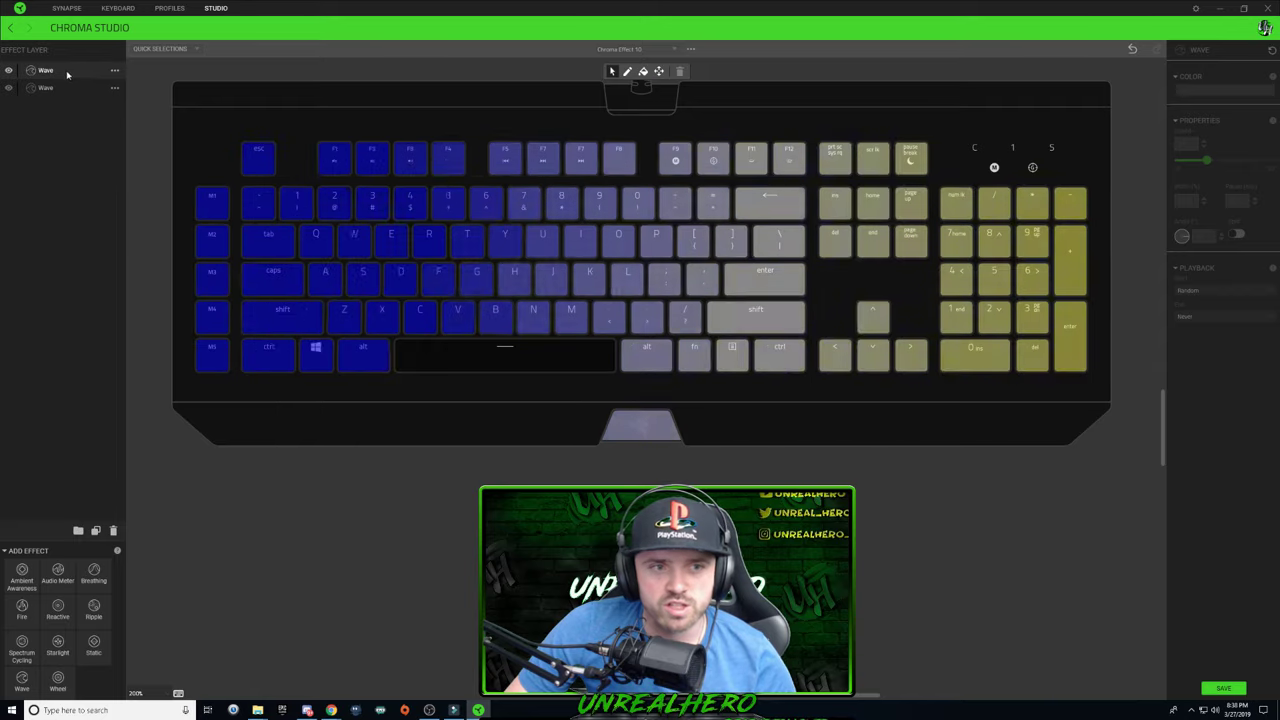
pyautogui.click(67, 72)
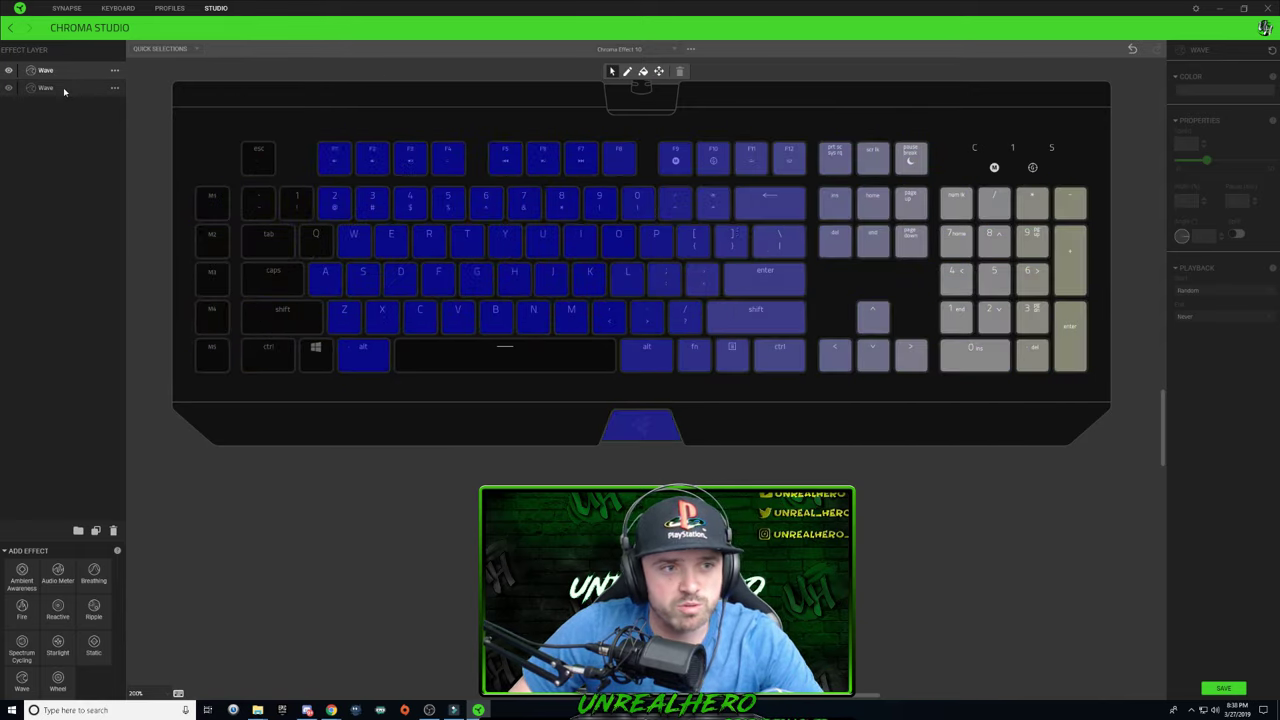
pyautogui.rightClick(63, 87)
pyautogui.click(95, 96)
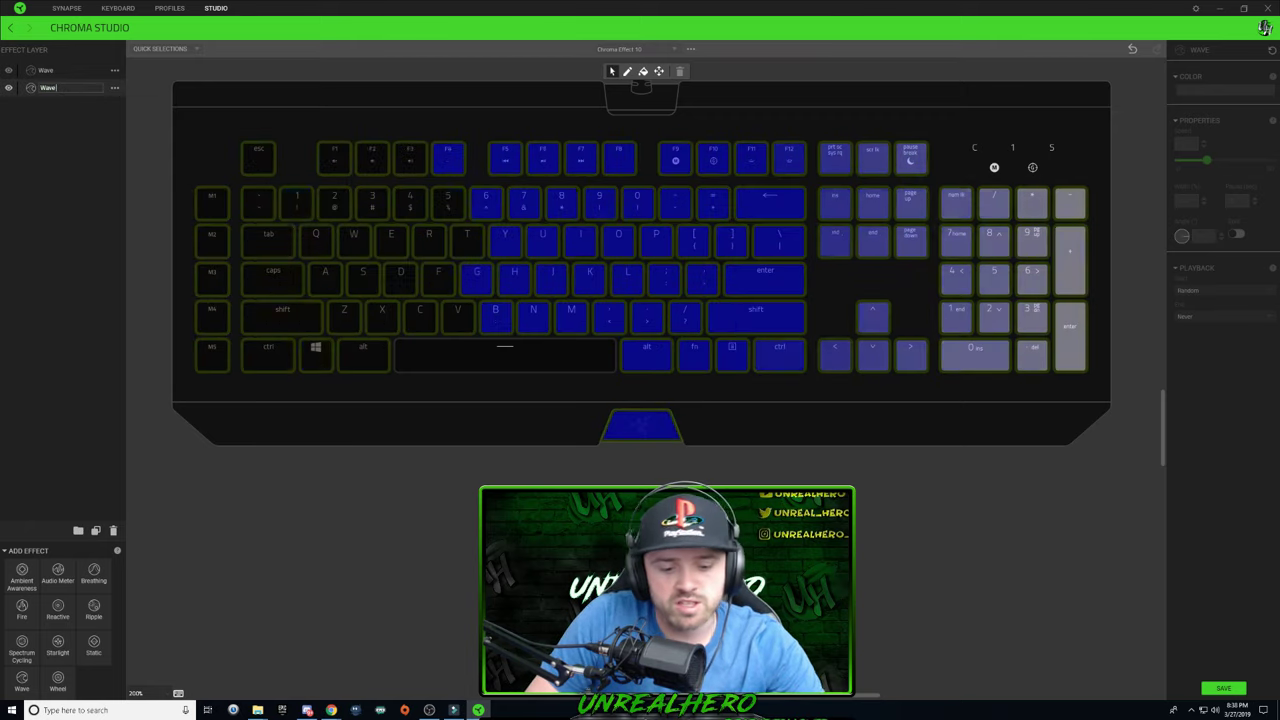
pyautogui.write('1')
pyautogui.press('Return')
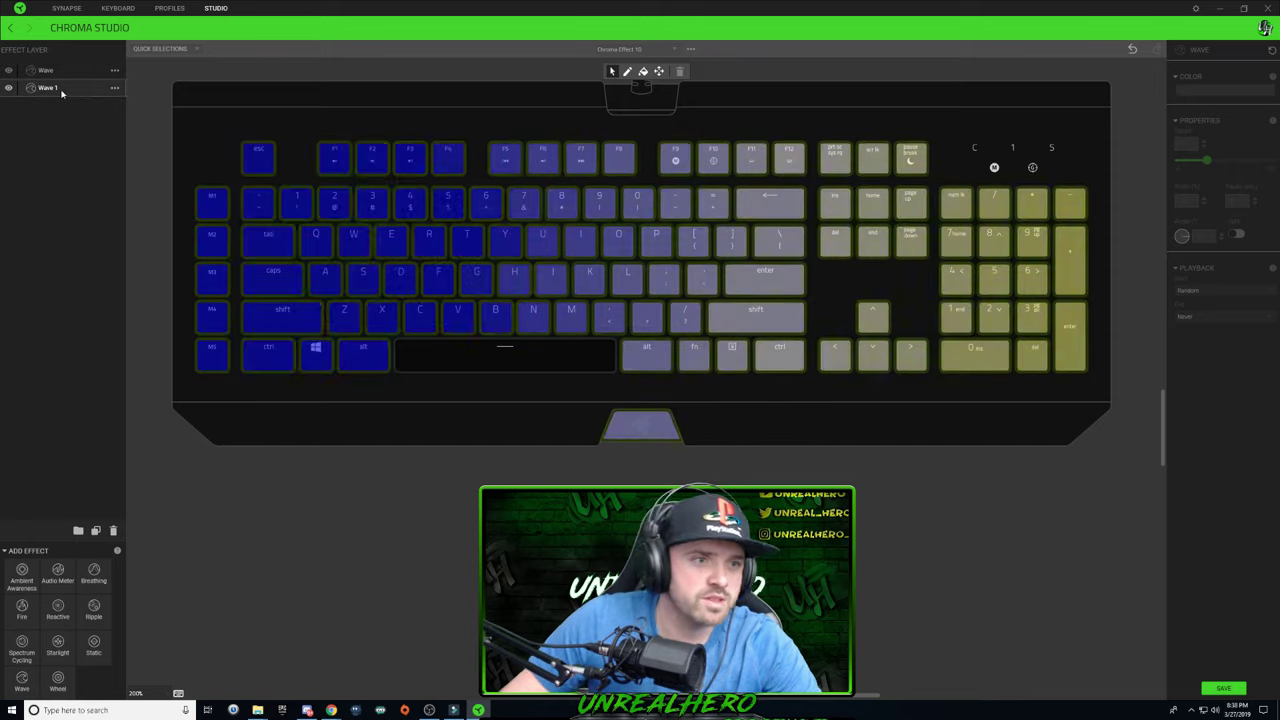
# - Rename the newly added upper Wave layer "Wave 2"
pyautogui.click(62, 74)
pyautogui.rightClick(63, 76)
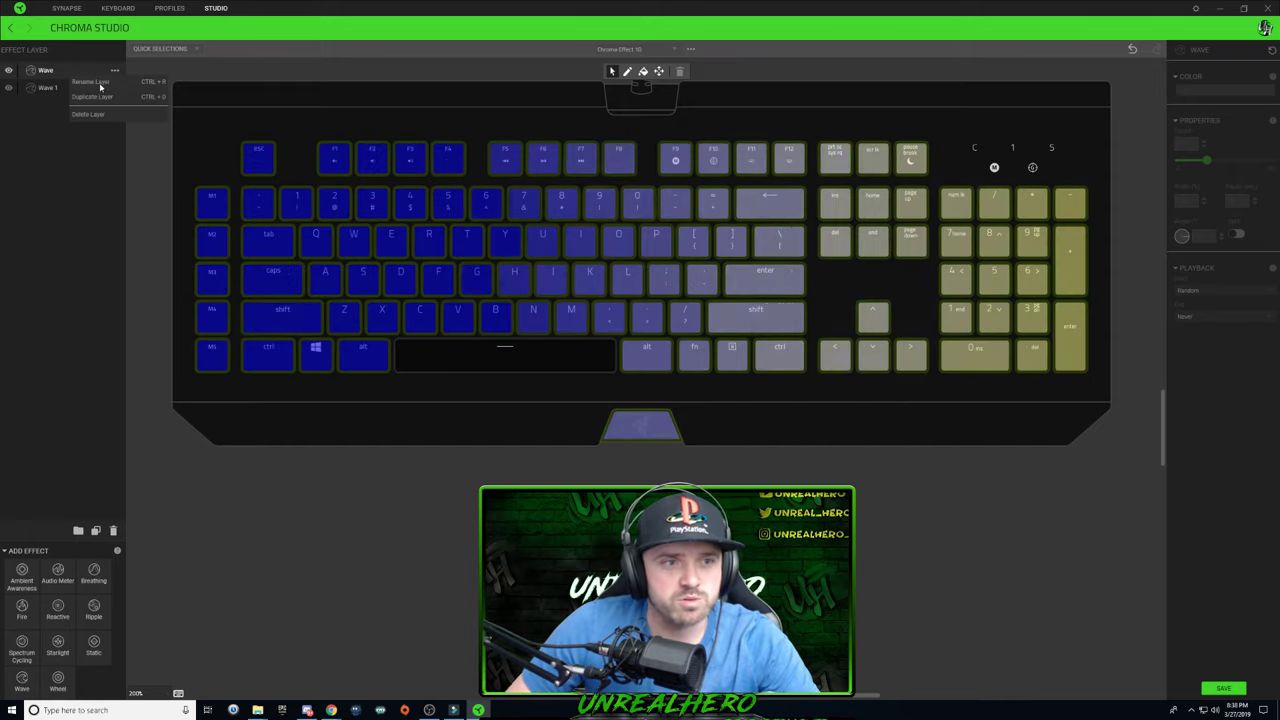
pyautogui.click(96, 83)
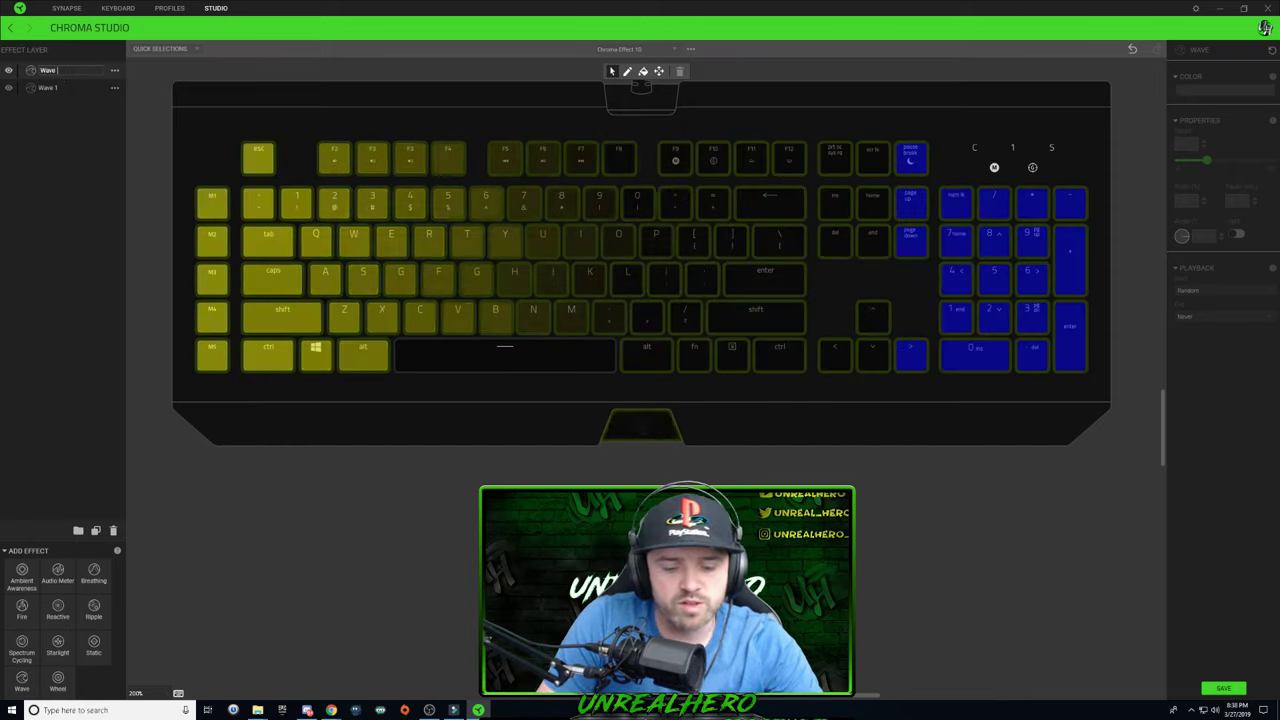
pyautogui.press('Return')
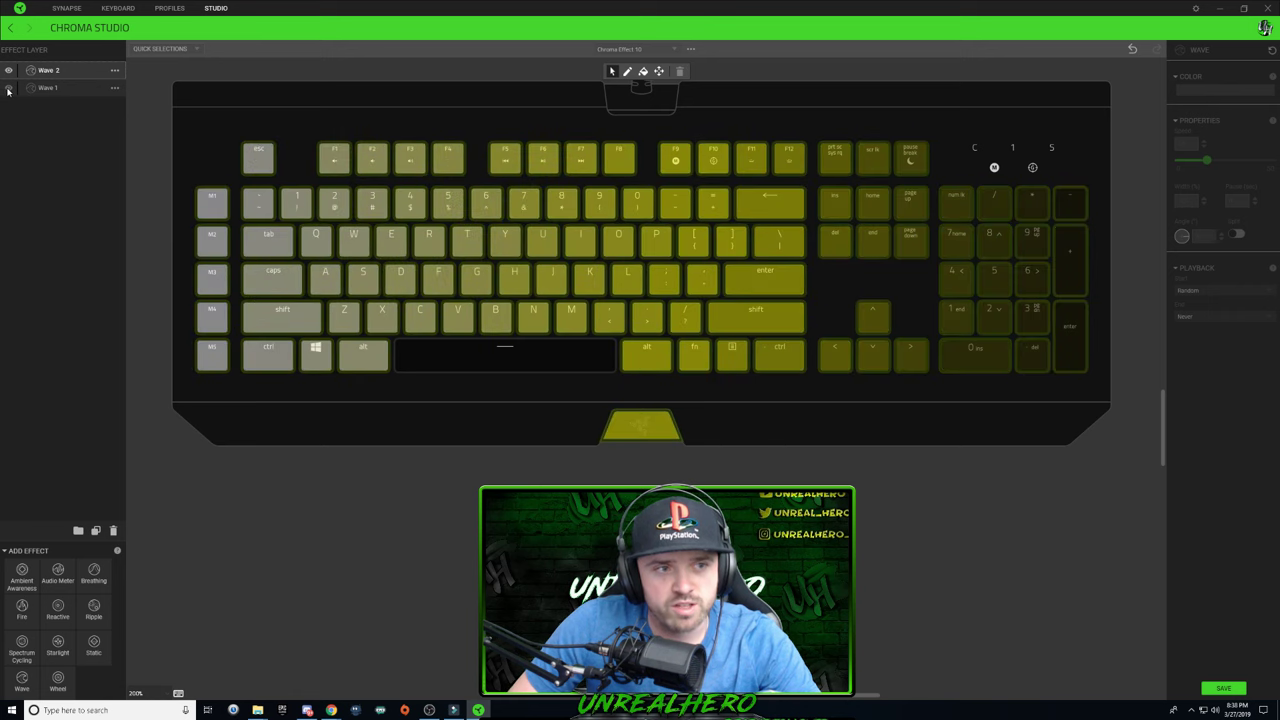
# - Hide the Wave 1 layer and, on Wave 2, select every other diagonal of keys from M1 through the V-to-F6 diagonal
pyautogui.click(10, 89)
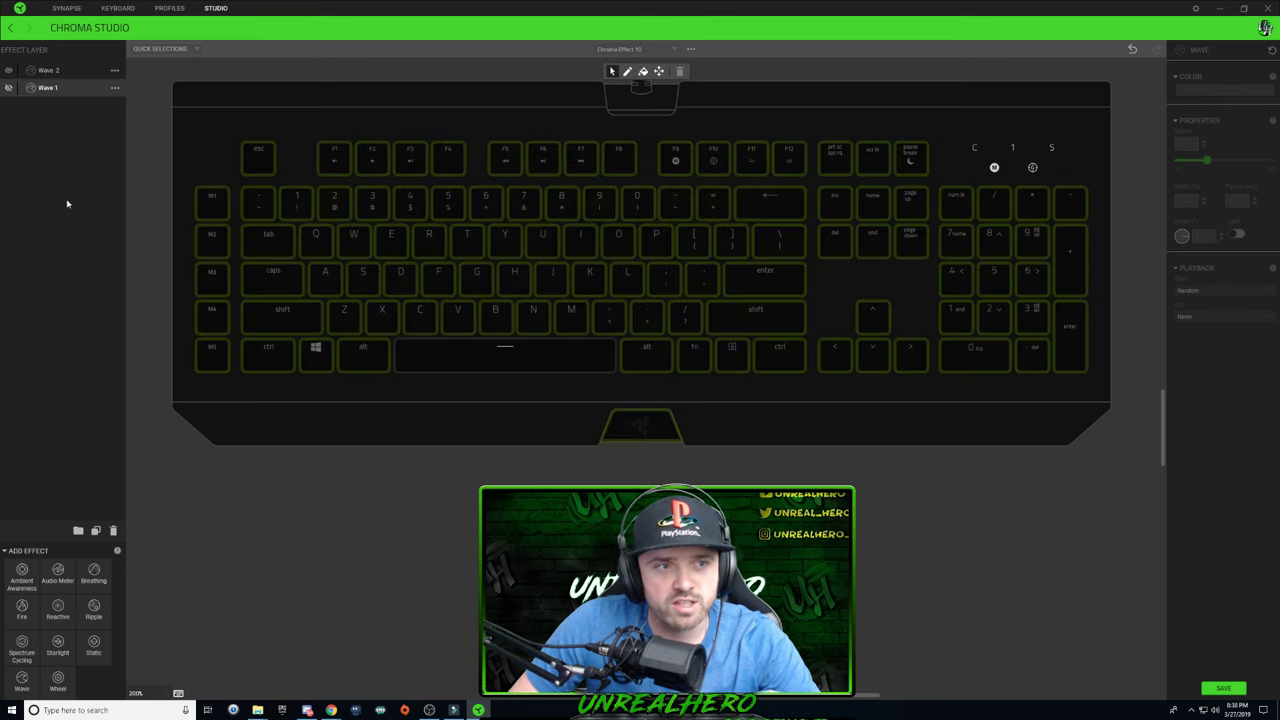
pyautogui.click(67, 72)
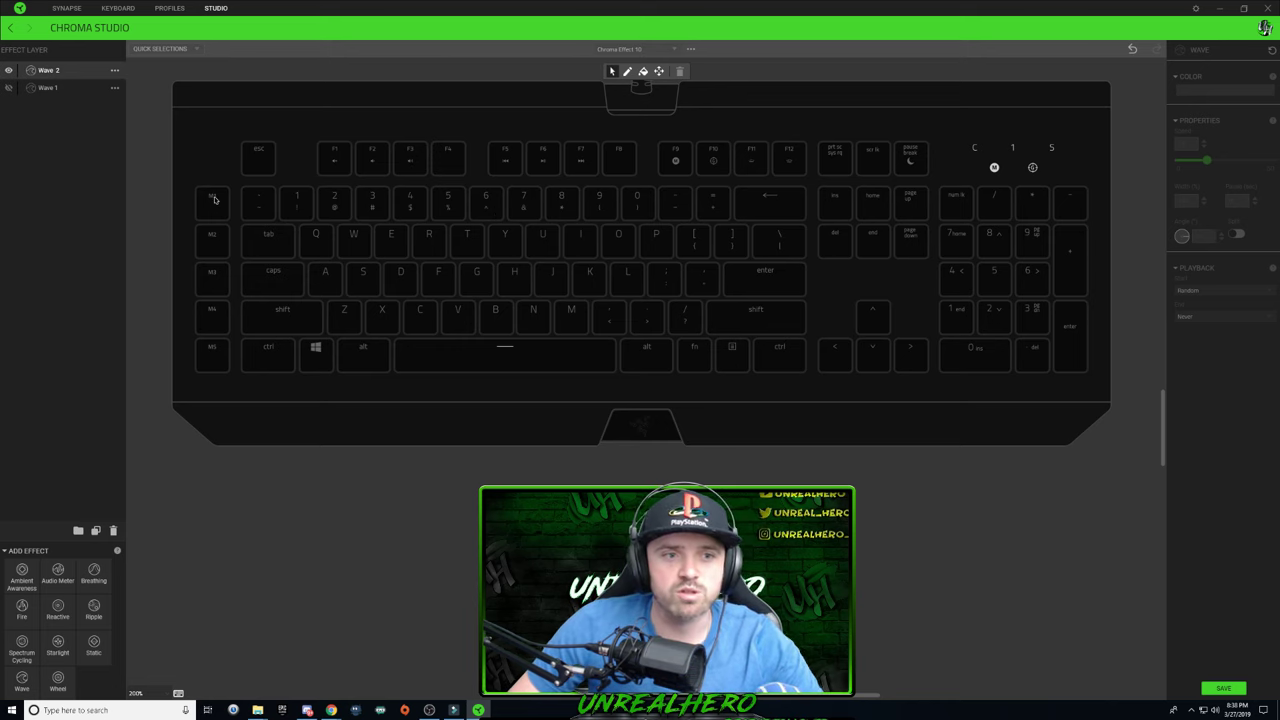
pyautogui.click(217, 199)
pyautogui.click(253, 160)
pyautogui.click(212, 279)
pyautogui.click(268, 240)
pyautogui.click(297, 203)
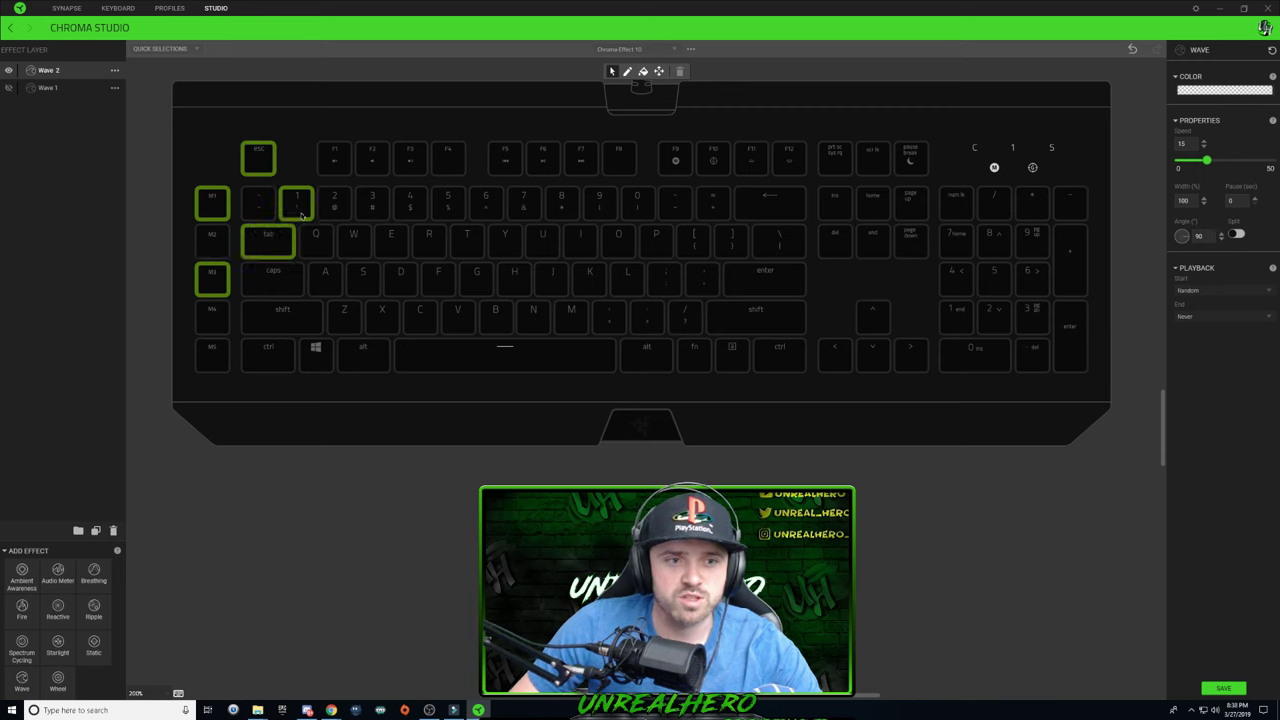
pyautogui.click(334, 158)
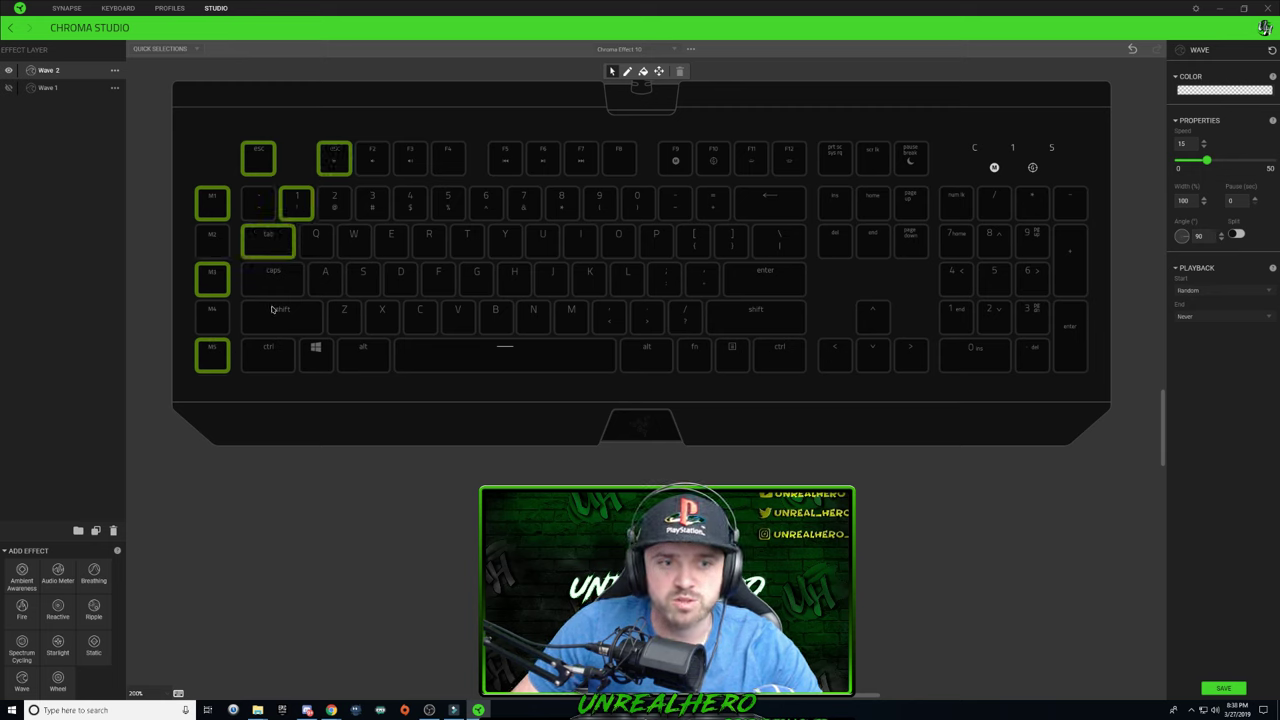
pyautogui.click(524, 202)
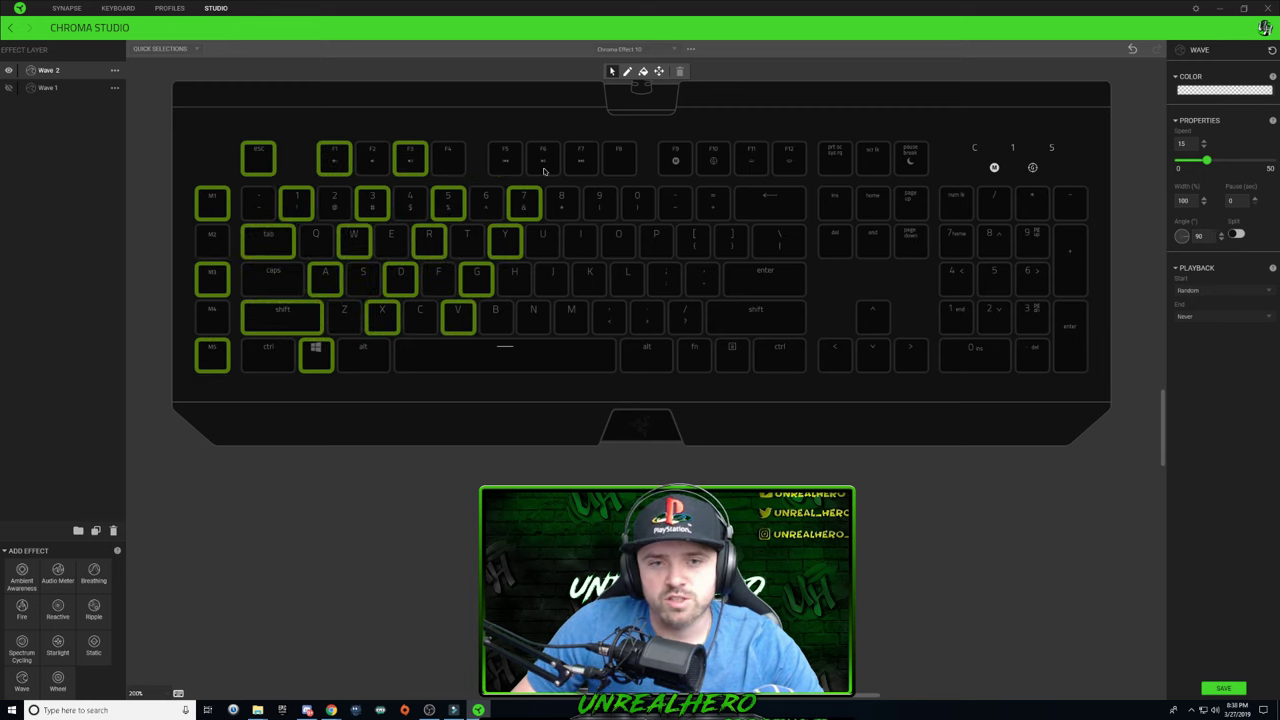
pyautogui.click(543, 163)
# - Extend the alternating diagonal key selection from N across the number pad and add the logo, leaving out the spacebar
pyautogui.click(533, 318)
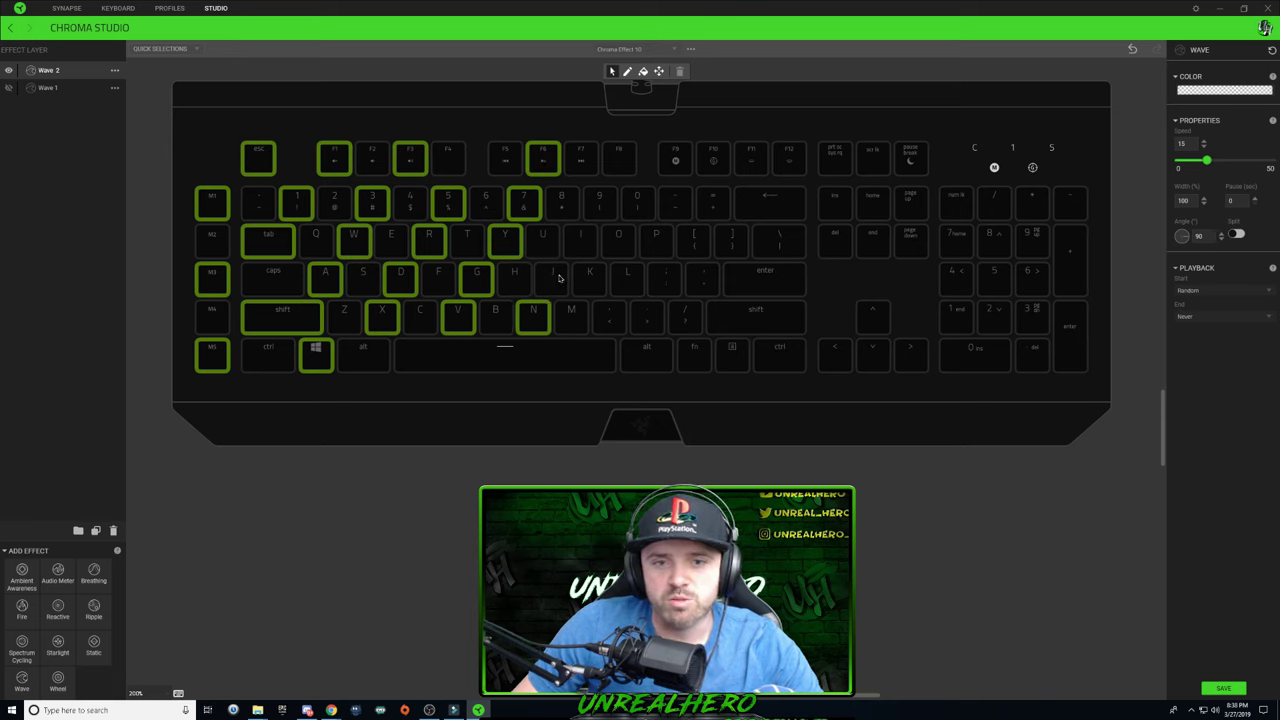
pyautogui.click(551, 278)
pyautogui.click(580, 241)
pyautogui.click(599, 203)
pyautogui.click(624, 167)
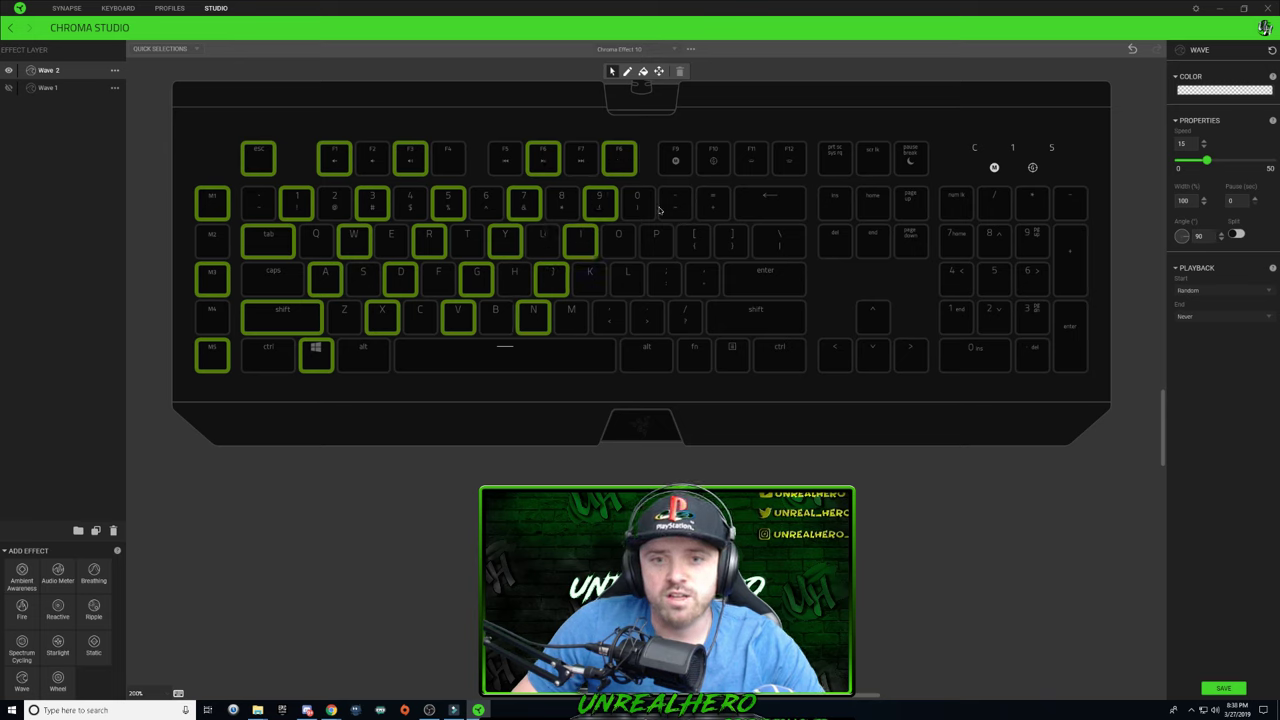
pyautogui.click(615, 322)
pyautogui.click(629, 290)
pyautogui.click(658, 244)
pyautogui.click(675, 204)
pyautogui.click(713, 160)
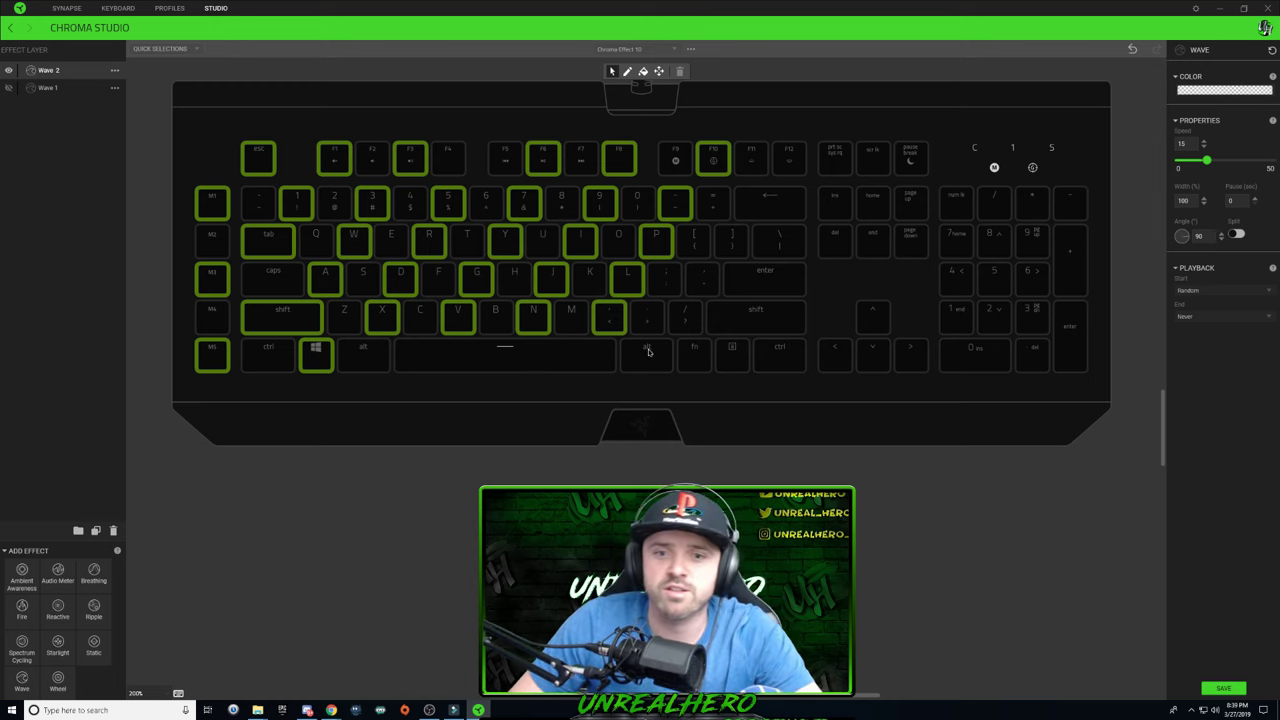
pyautogui.moveTo(648, 350)
pyautogui.mouseDown()
pyautogui.moveTo(780, 200)
pyautogui.moveTo(840, 205)
pyautogui.moveTo(950, 300)
pyautogui.moveTo(1076, 273)
pyautogui.mouseUp()
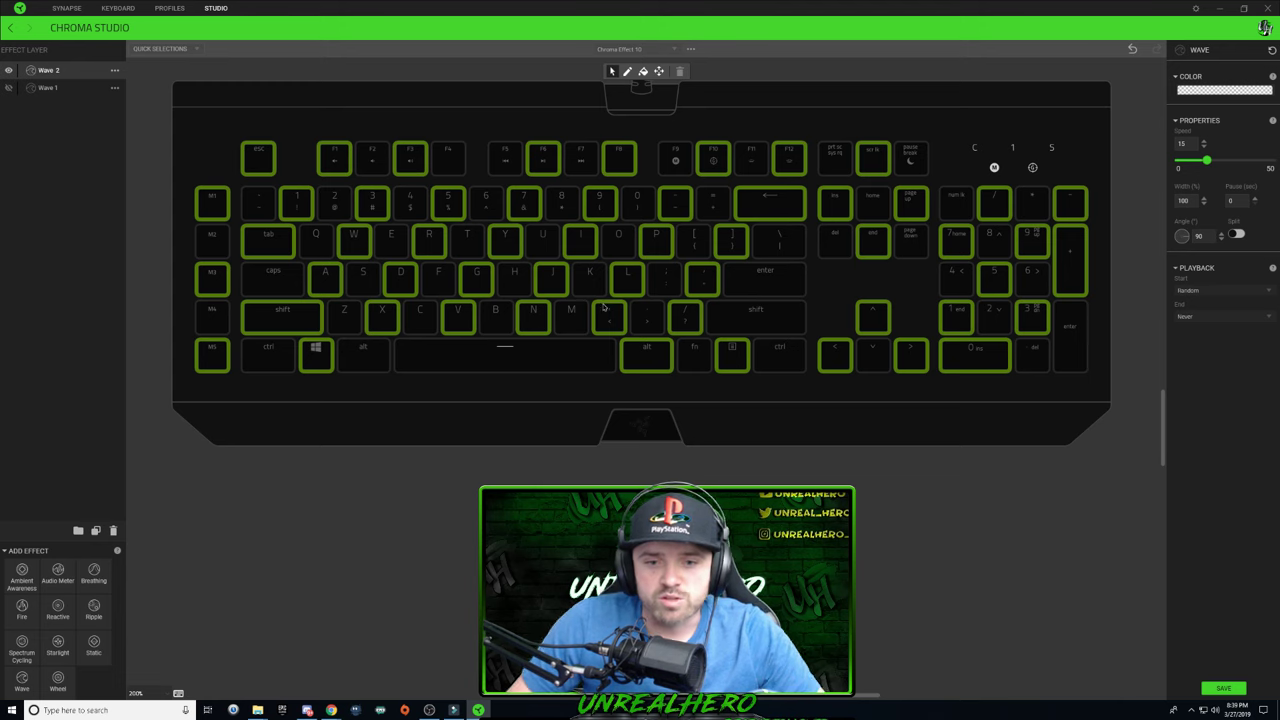
pyautogui.click(645, 423)
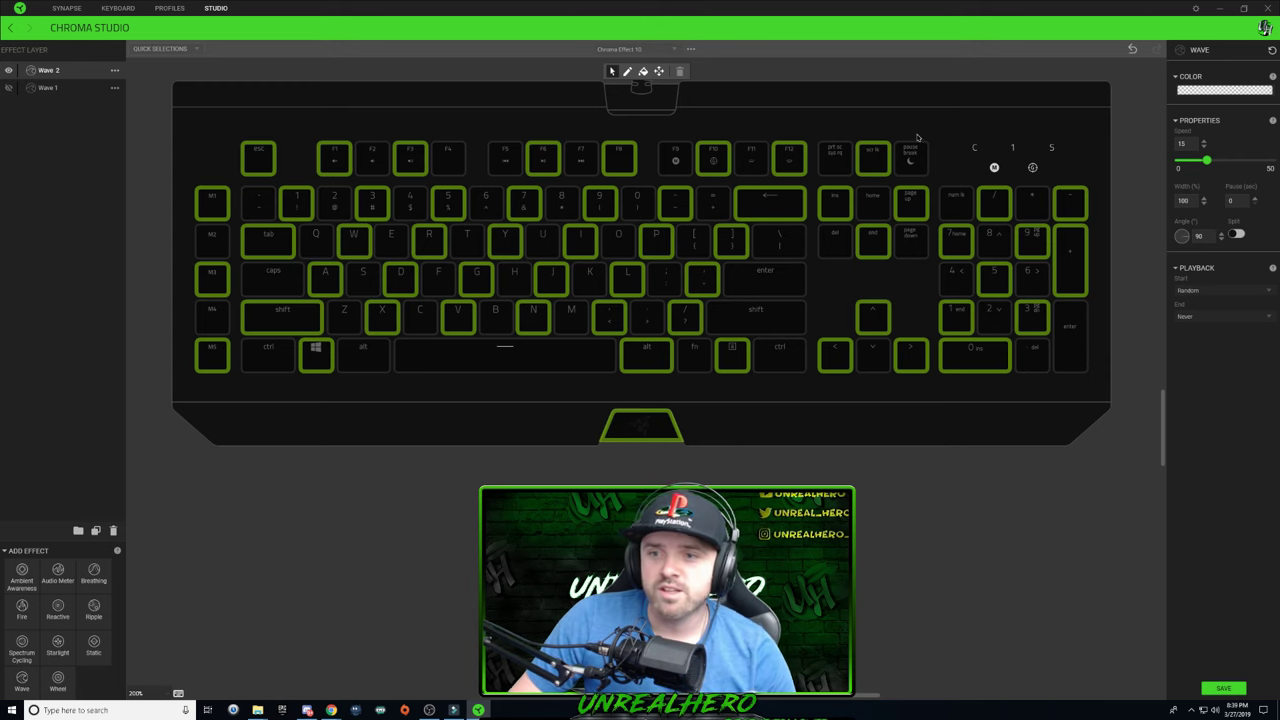
# - Give Wave 2 a two-stop gradient from bright red (FF0000) to dark red (800000), starting from the red-to-yellow preset pattern
pyautogui.click(1198, 92)
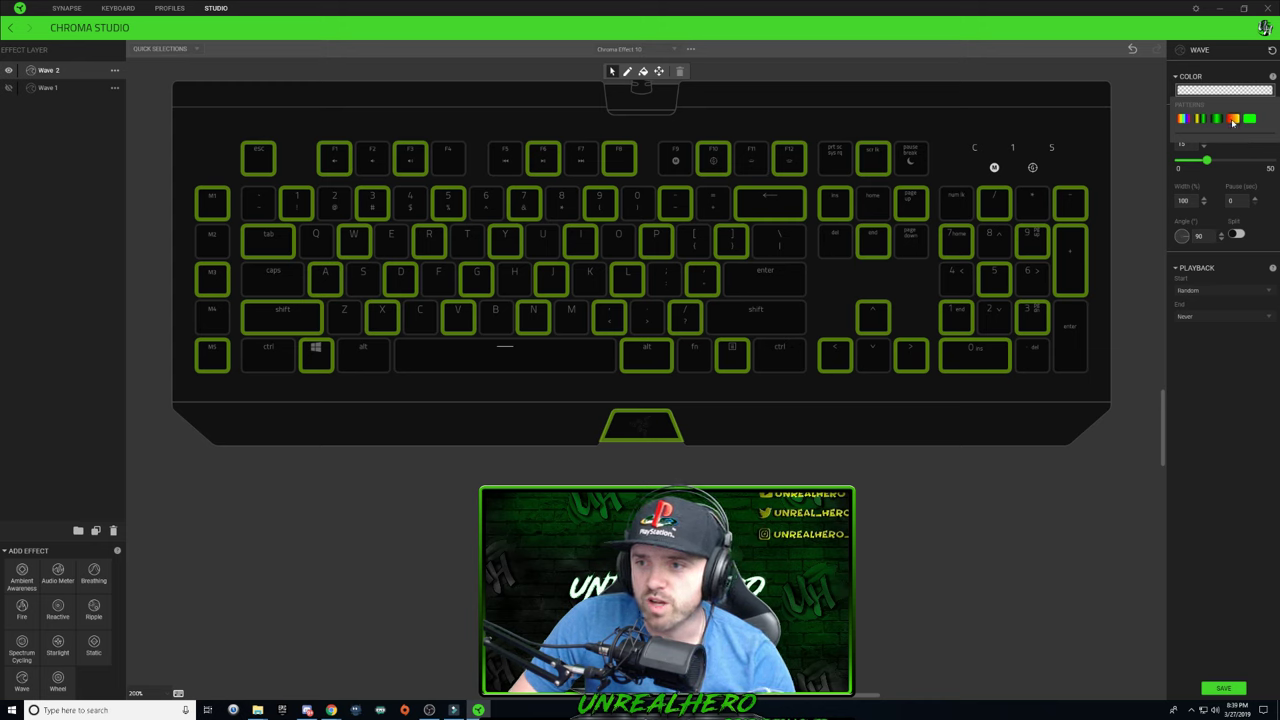
pyautogui.click(1234, 120)
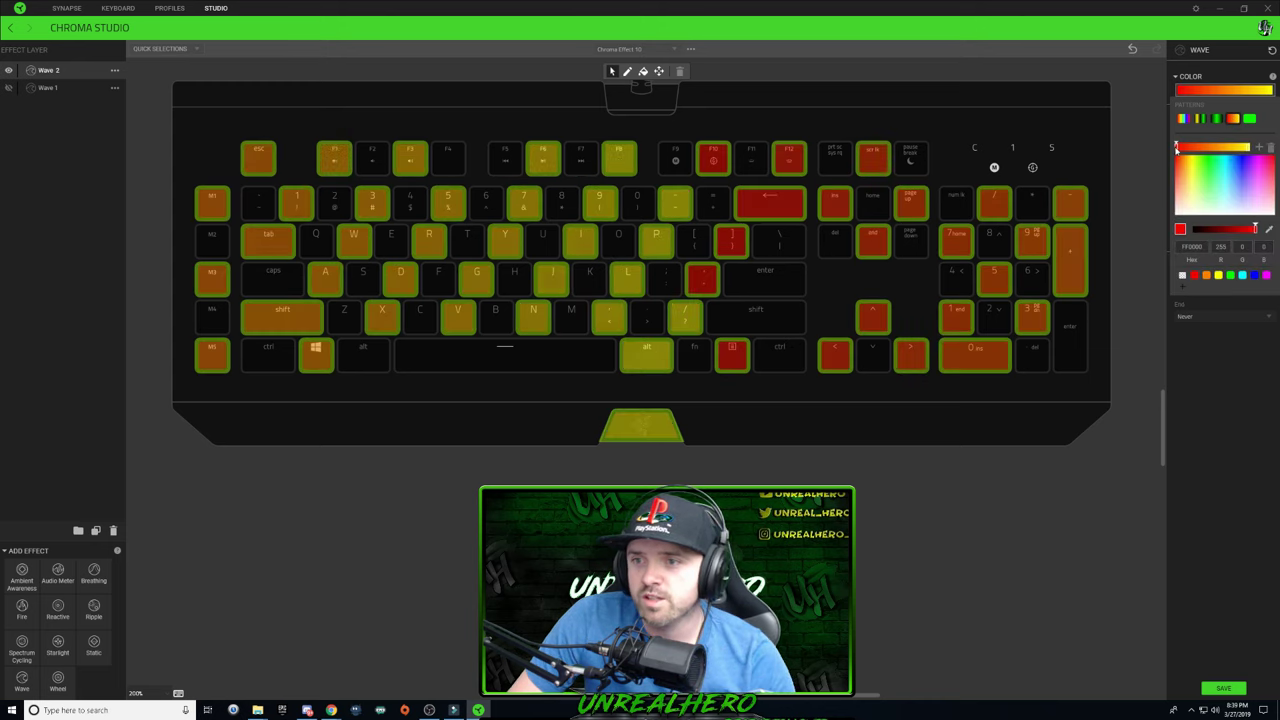
pyautogui.click(1247, 147)
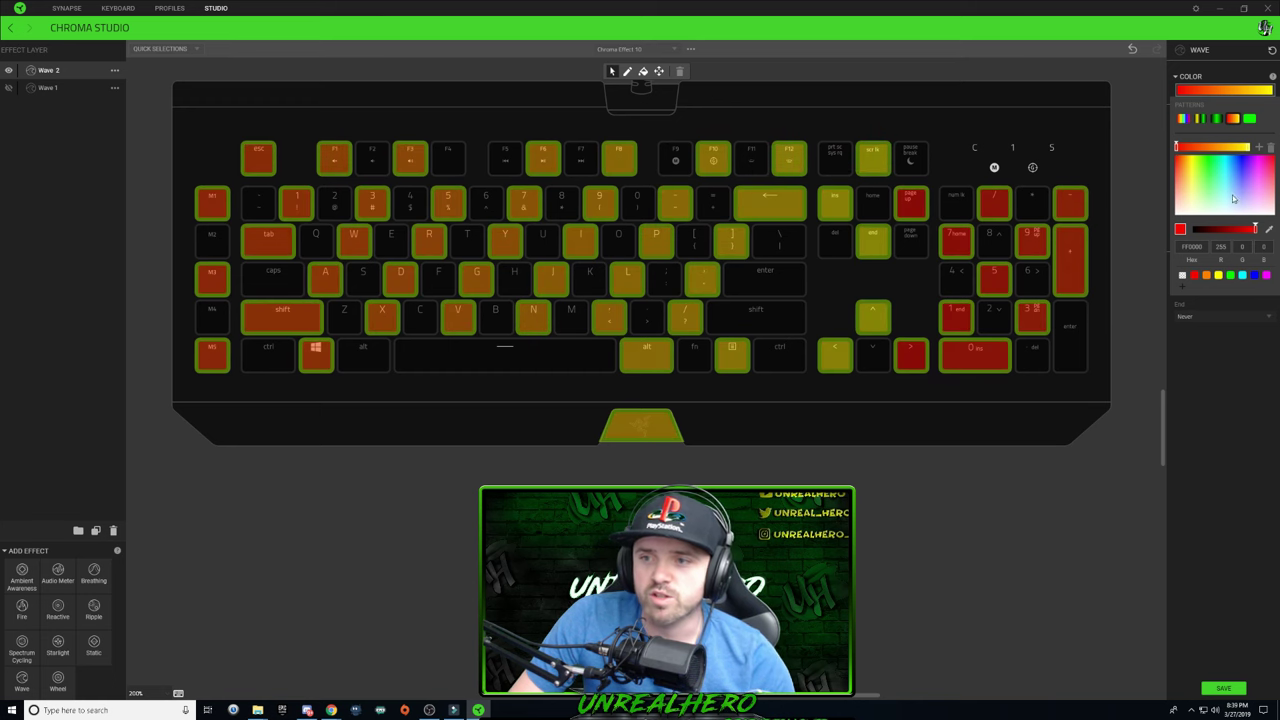
pyautogui.click(1193, 277)
pyautogui.moveTo(1258, 230); pyautogui.dragTo(1224, 230)
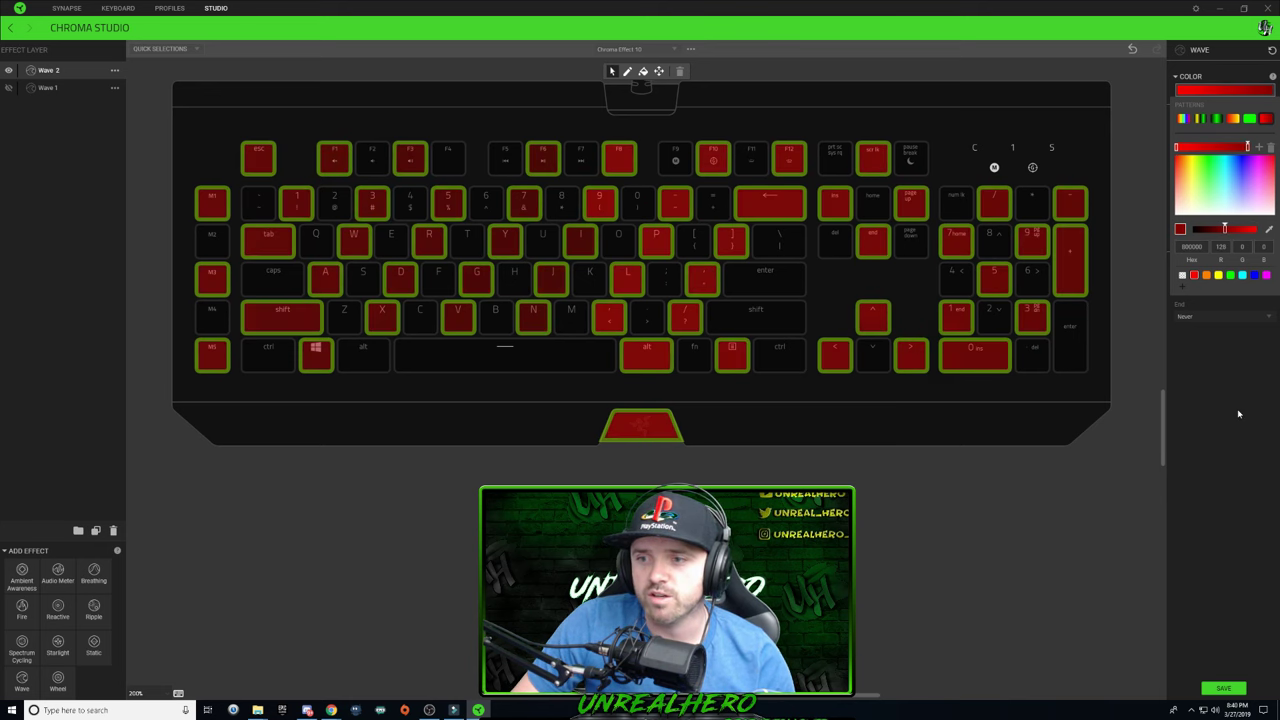
pyautogui.click(1226, 305)
# - Set Wave 2's speed to 24 and make the Wave 1 layer visible again, saving the effect after each change
pyautogui.click(1222, 160)
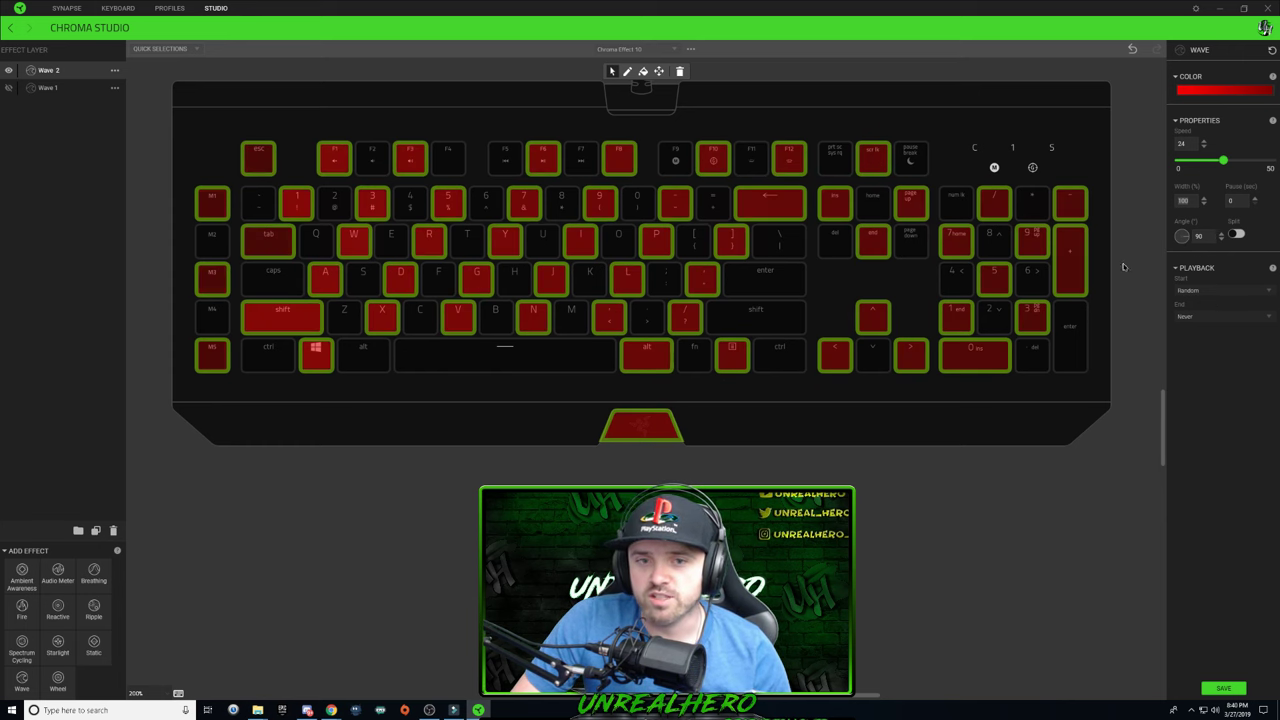
pyautogui.click(1223, 688)
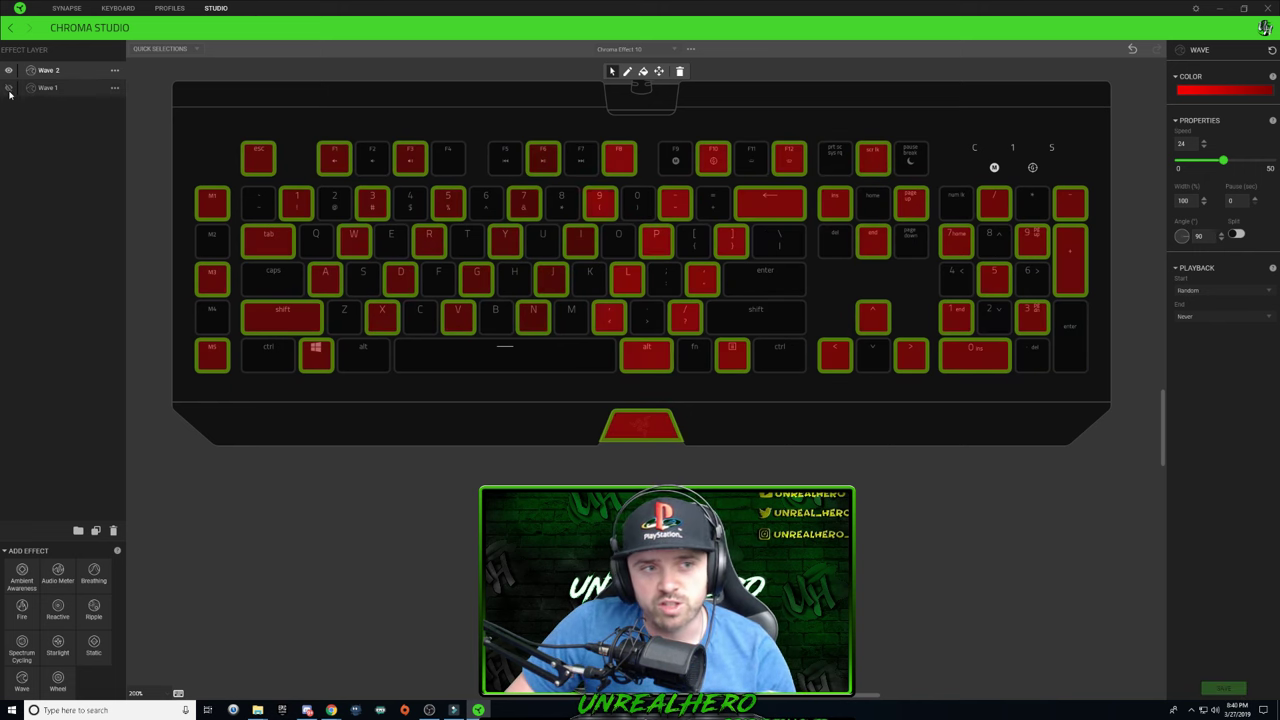
pyautogui.click(8, 88)
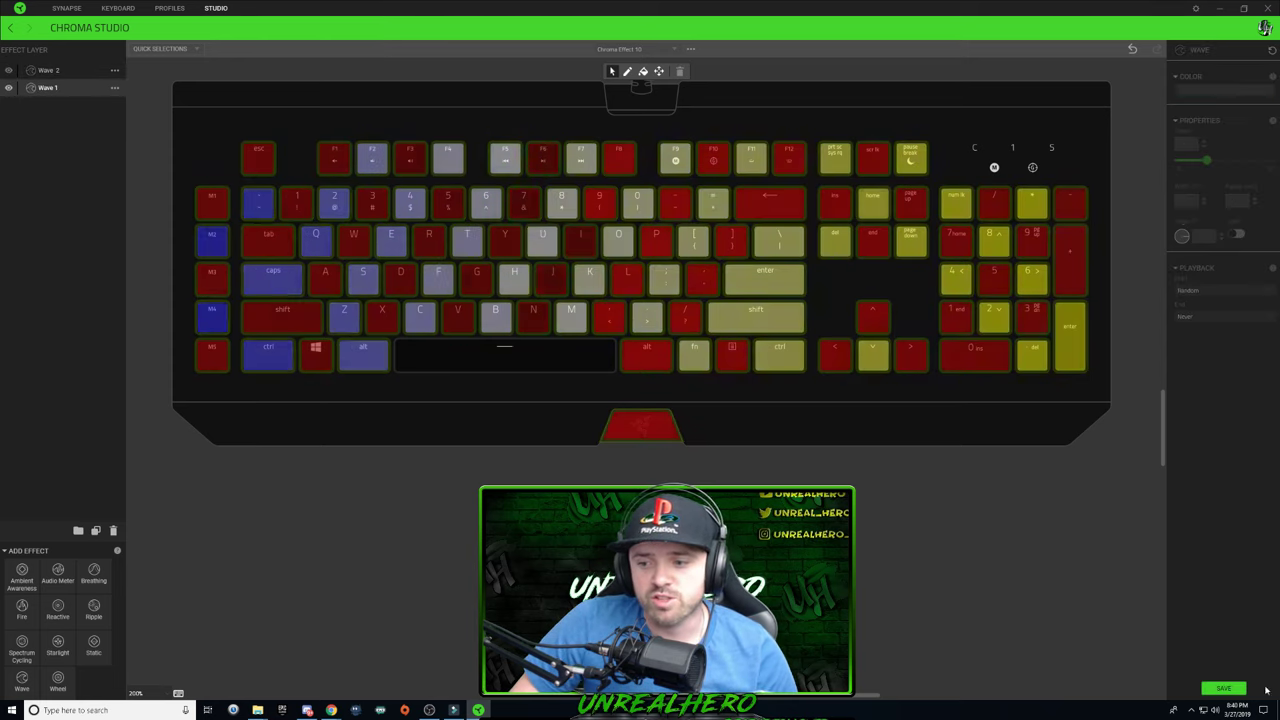
pyautogui.click(1224, 688)
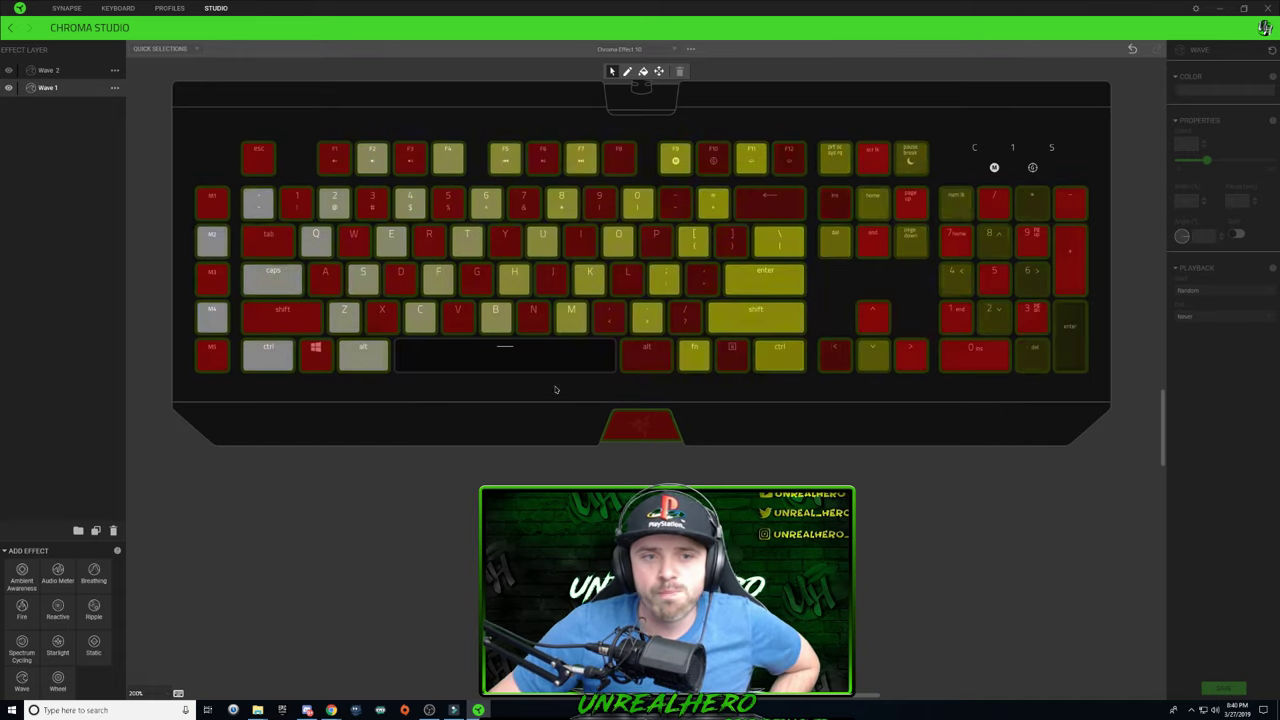
# - Add a Ripple effect layer above the waves and apply it to every key and the logo
pyautogui.click(99, 612)
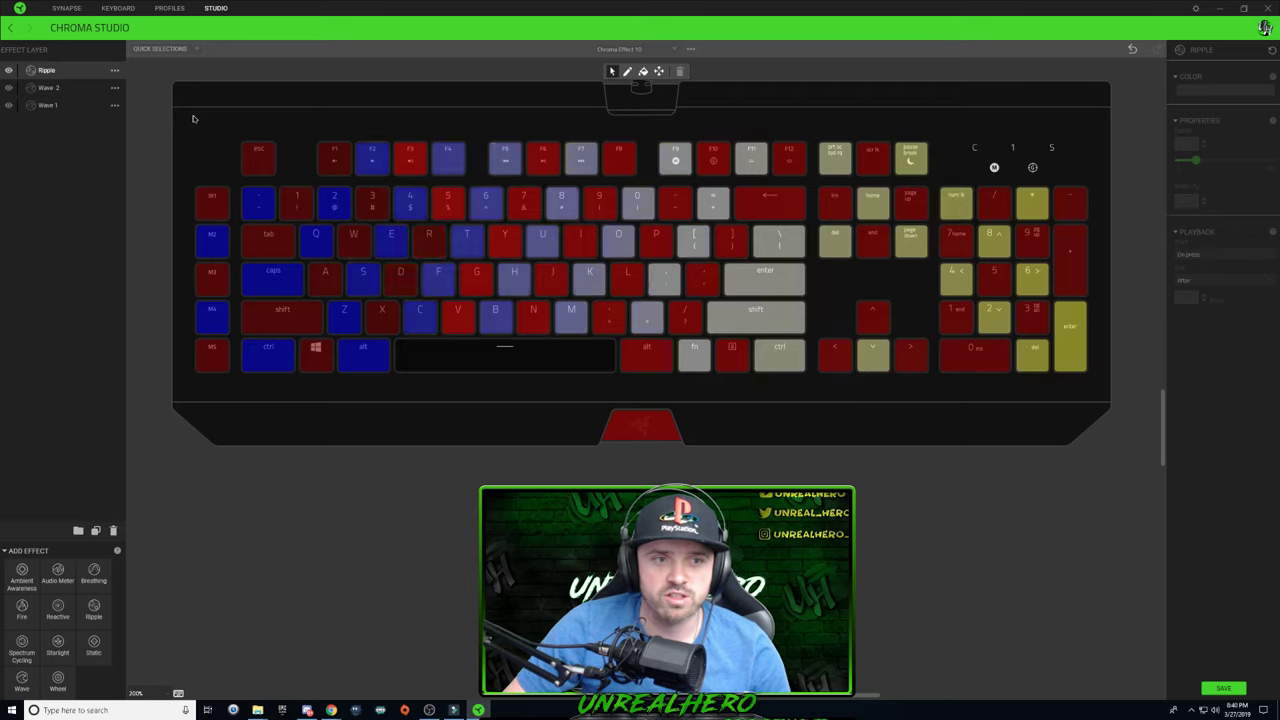
pyautogui.moveTo(181, 112); pyautogui.dragTo(1096, 552)
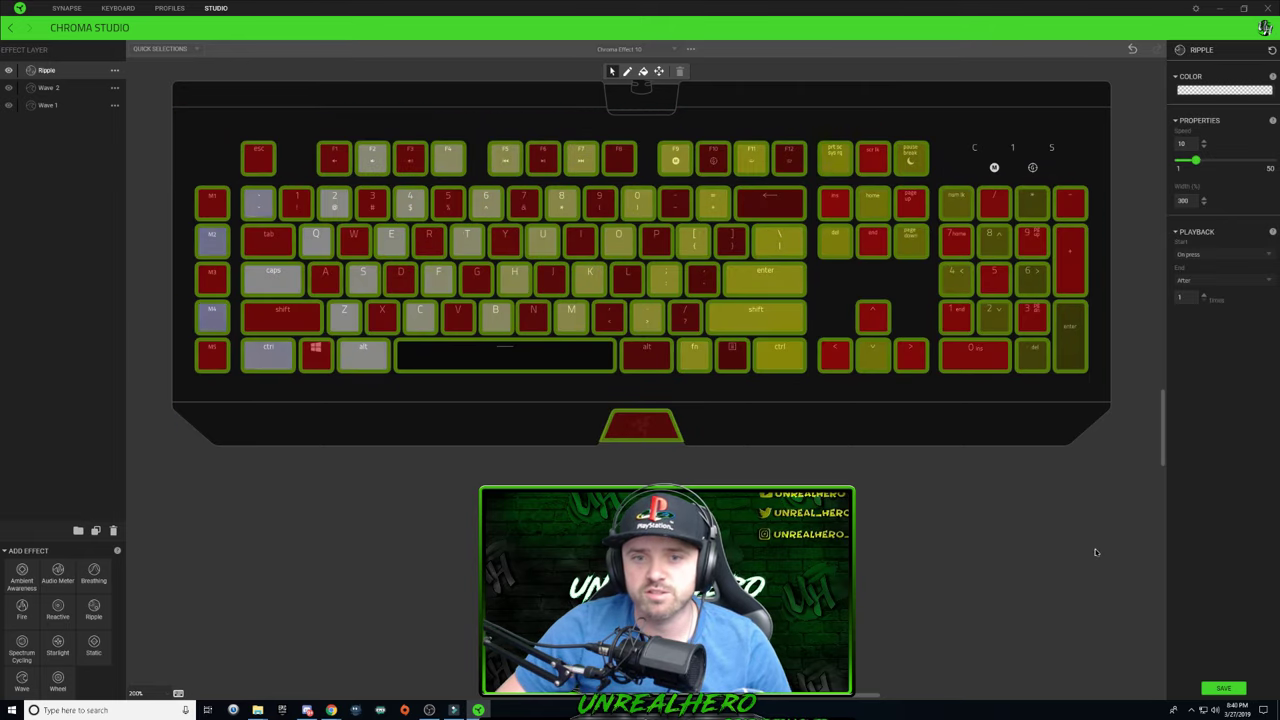
# - Change the Ripple layer to a near-black solid colour (hex 010000), set its speed to 2, and save the effect
pyautogui.click(1206, 92)
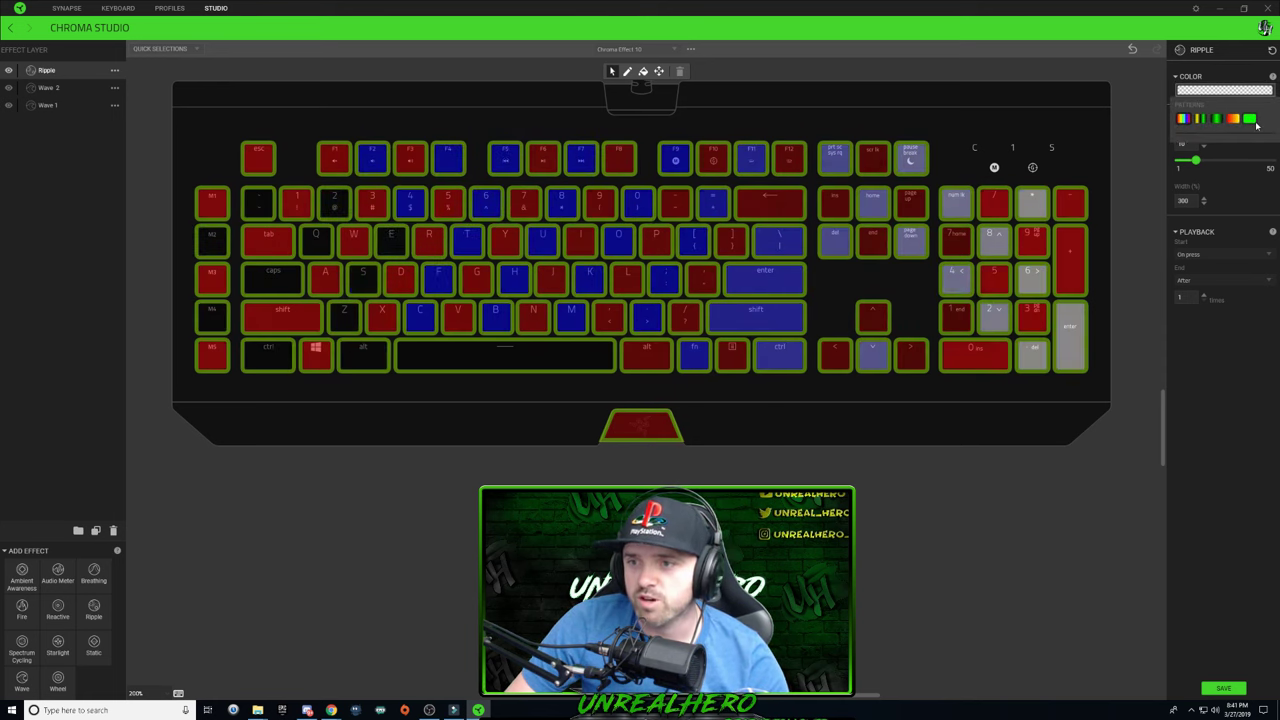
pyautogui.click(1252, 119)
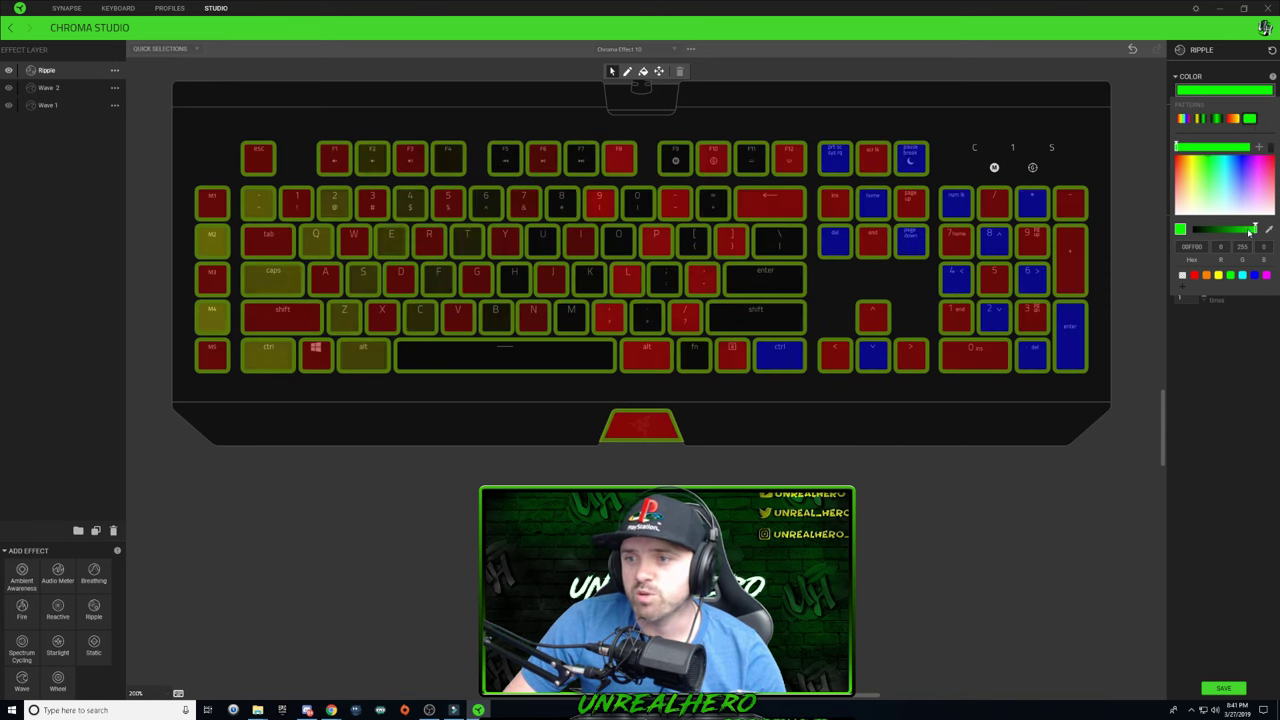
pyautogui.moveTo(1256, 232); pyautogui.dragTo(1193, 231)
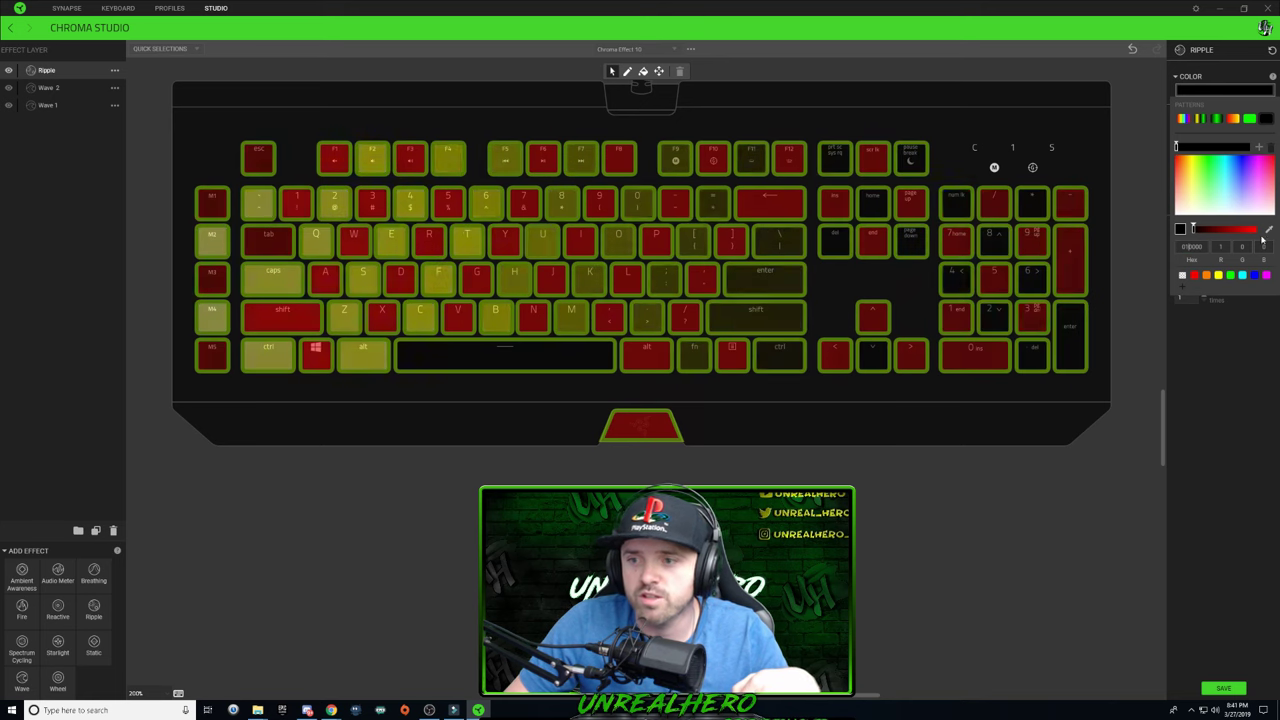
pyautogui.click(1240, 356)
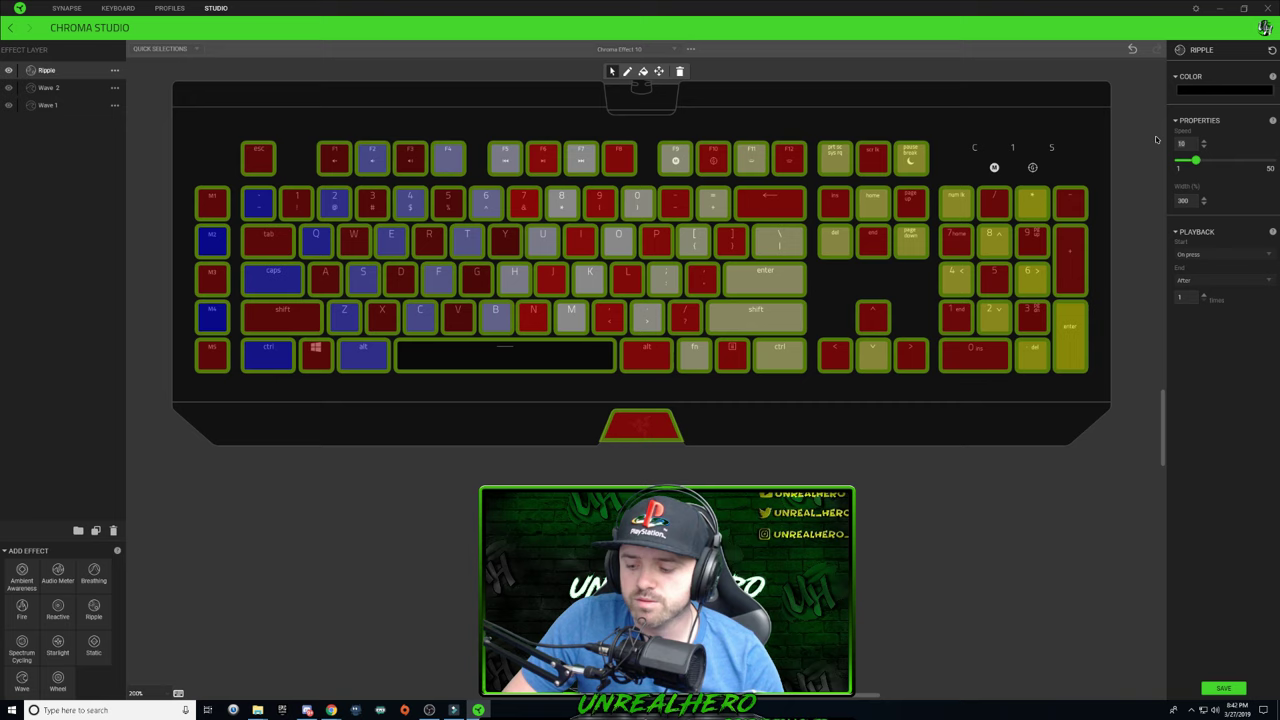
pyautogui.write('2')
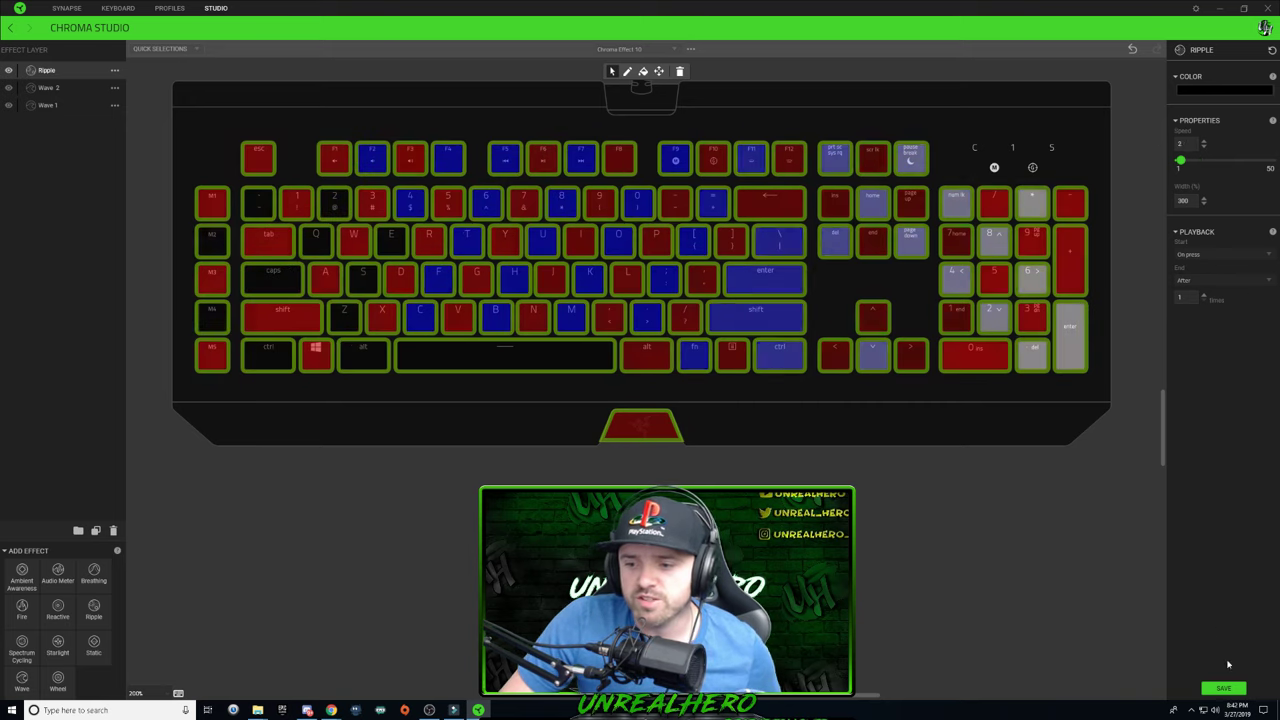
pyautogui.click(1224, 688)
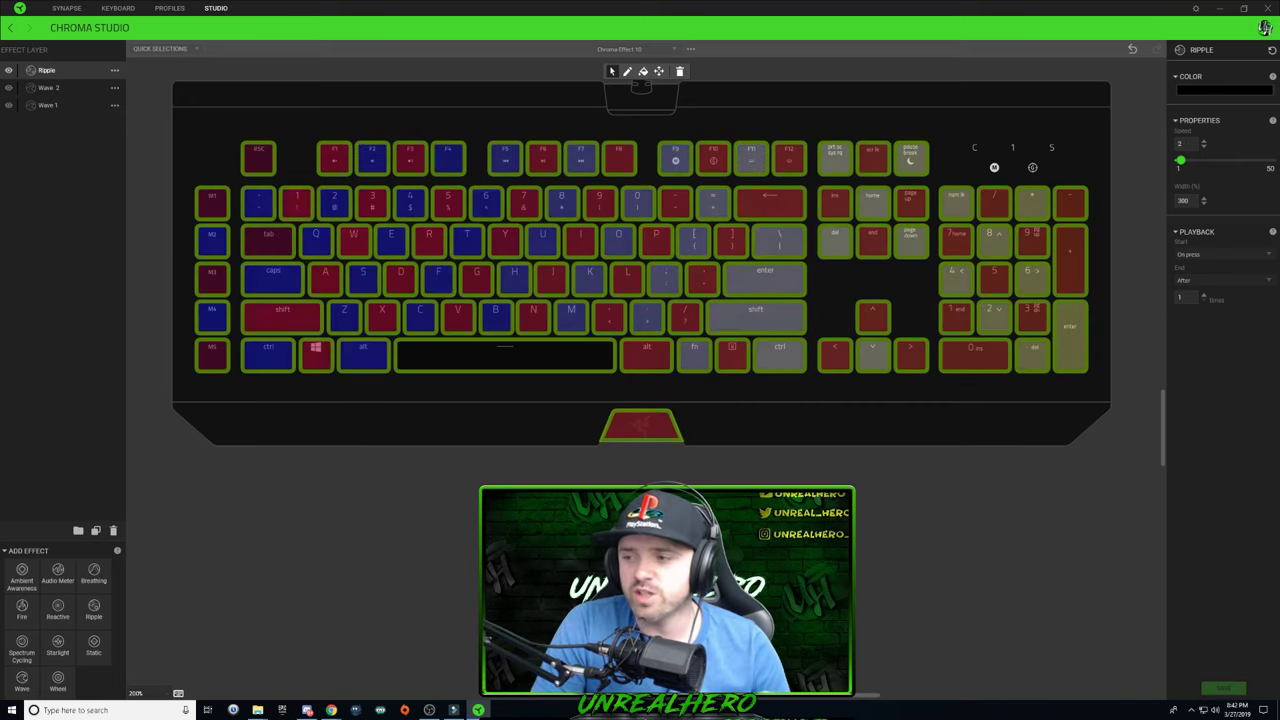